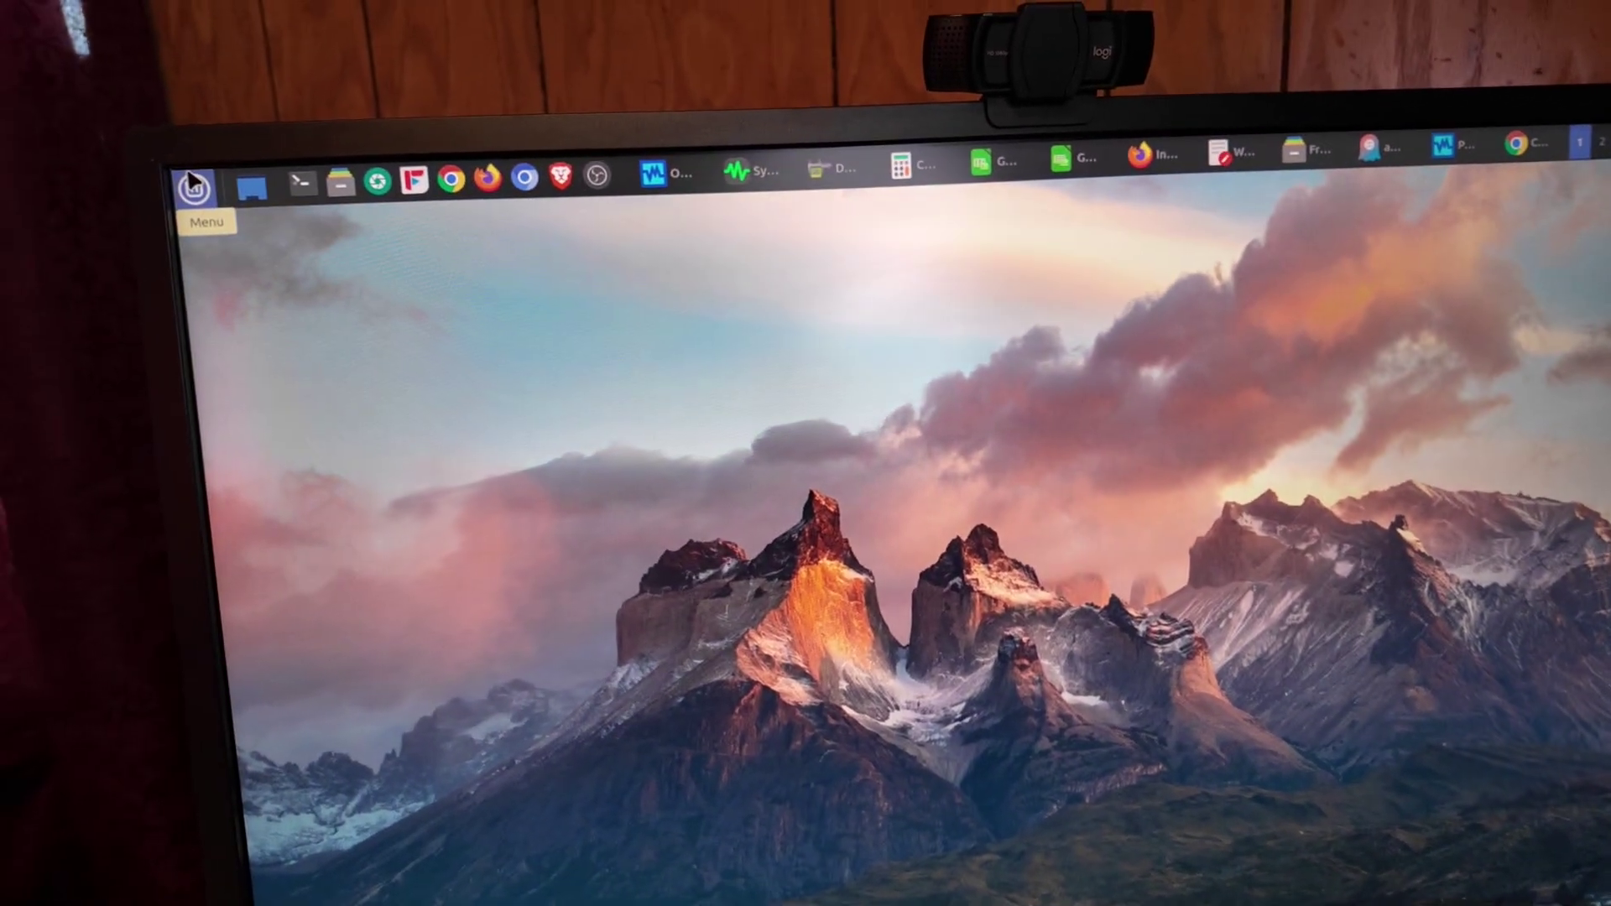
Open and dismiss the Mint application menu, then bring up the Windows virtual machine
{"action": "left_click", "coordinate": [114, 174]}
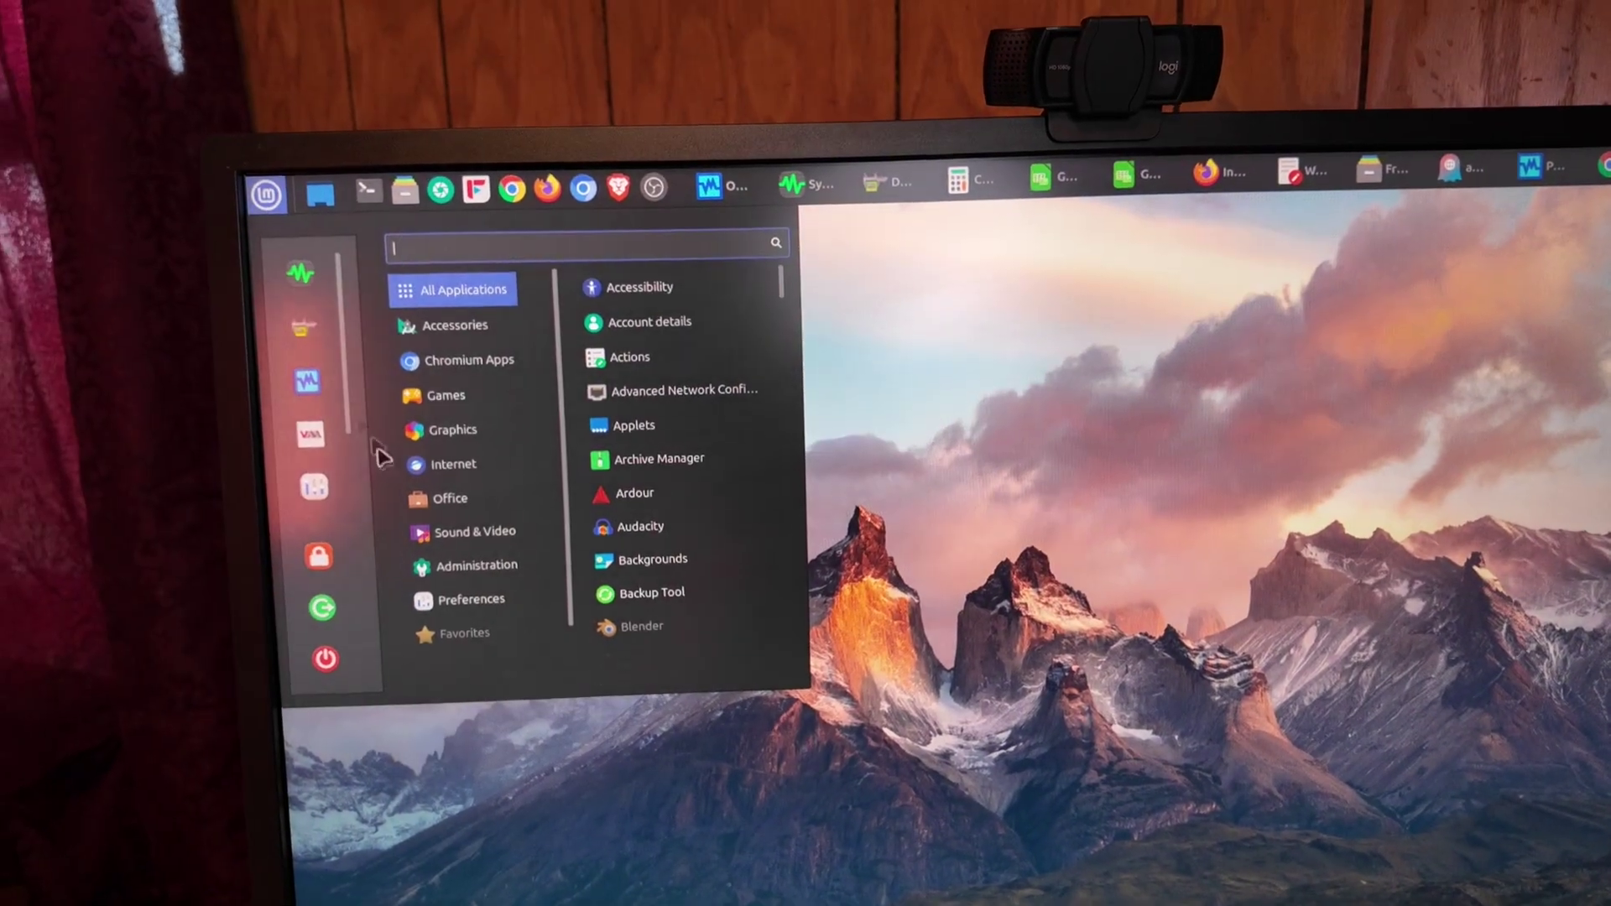
{"action": "mouse_move", "coordinate": [326, 479]}
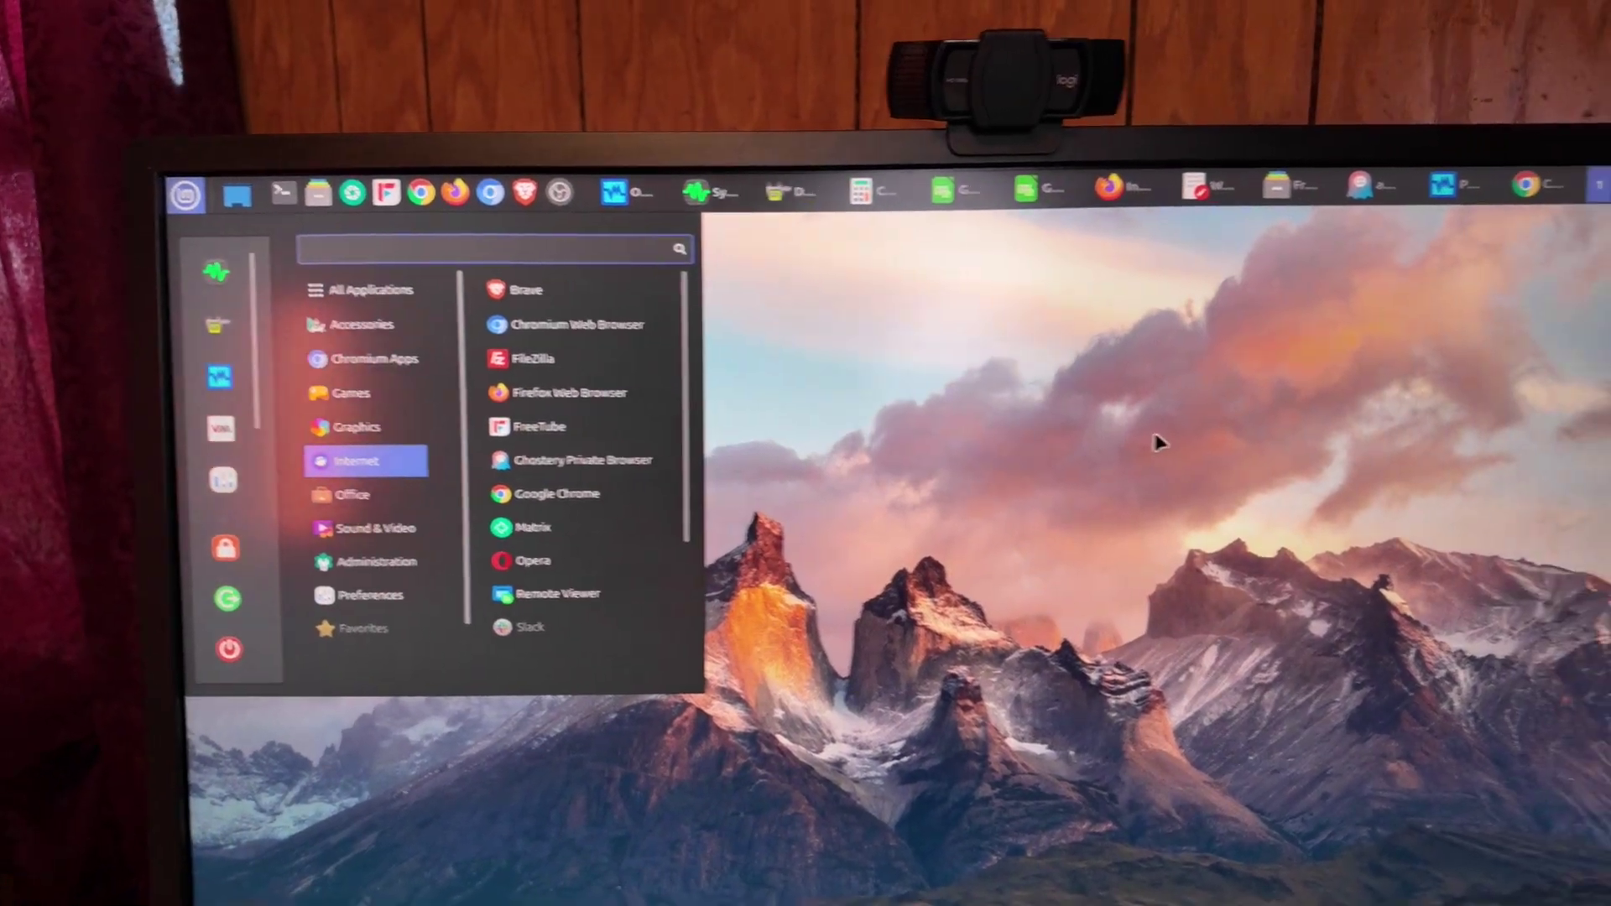
{"action": "left_click", "coordinate": [1267, 436]}
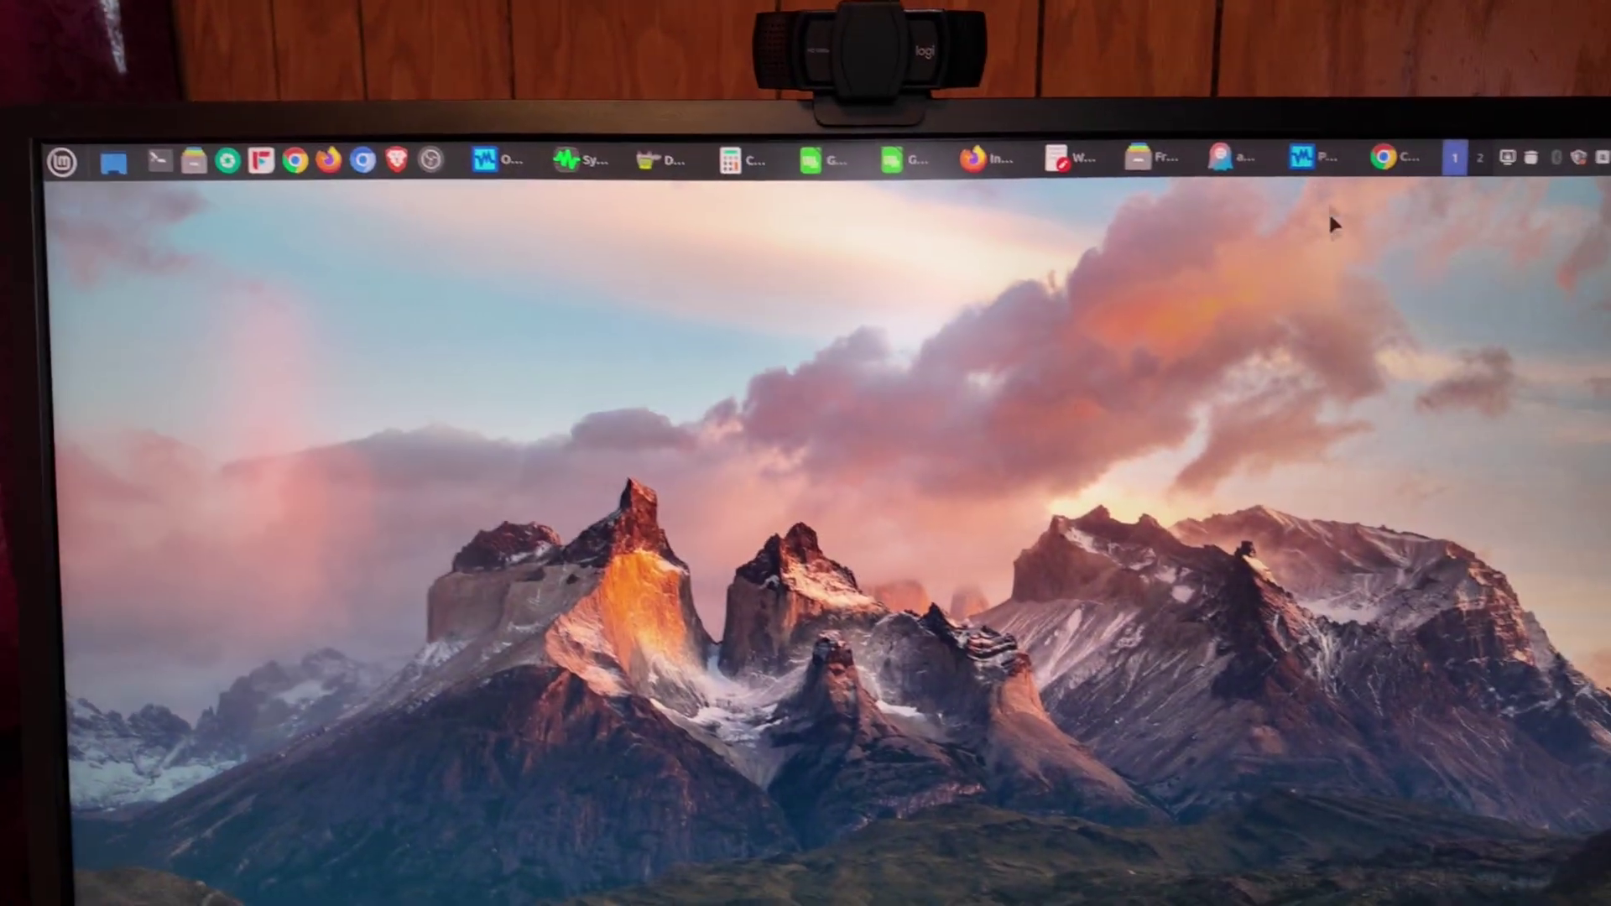
{"action": "left_click", "coordinate": [1280, 148]}
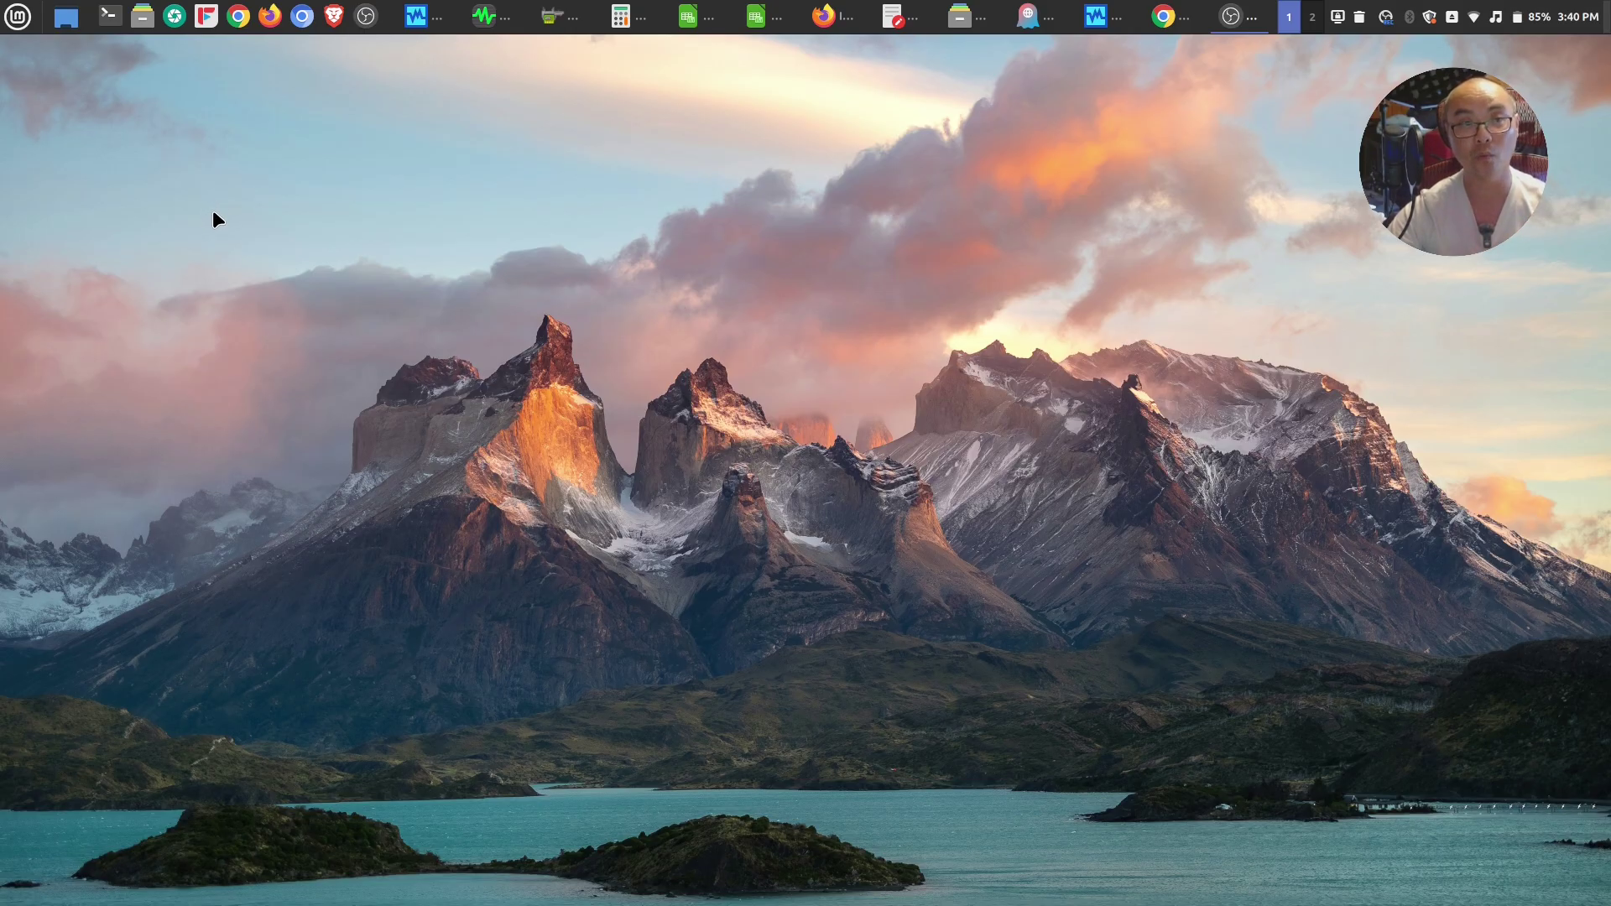
Open the Power Management page in Linux Mint System Settings
{"action": "left_click", "coordinate": [18, 17]}
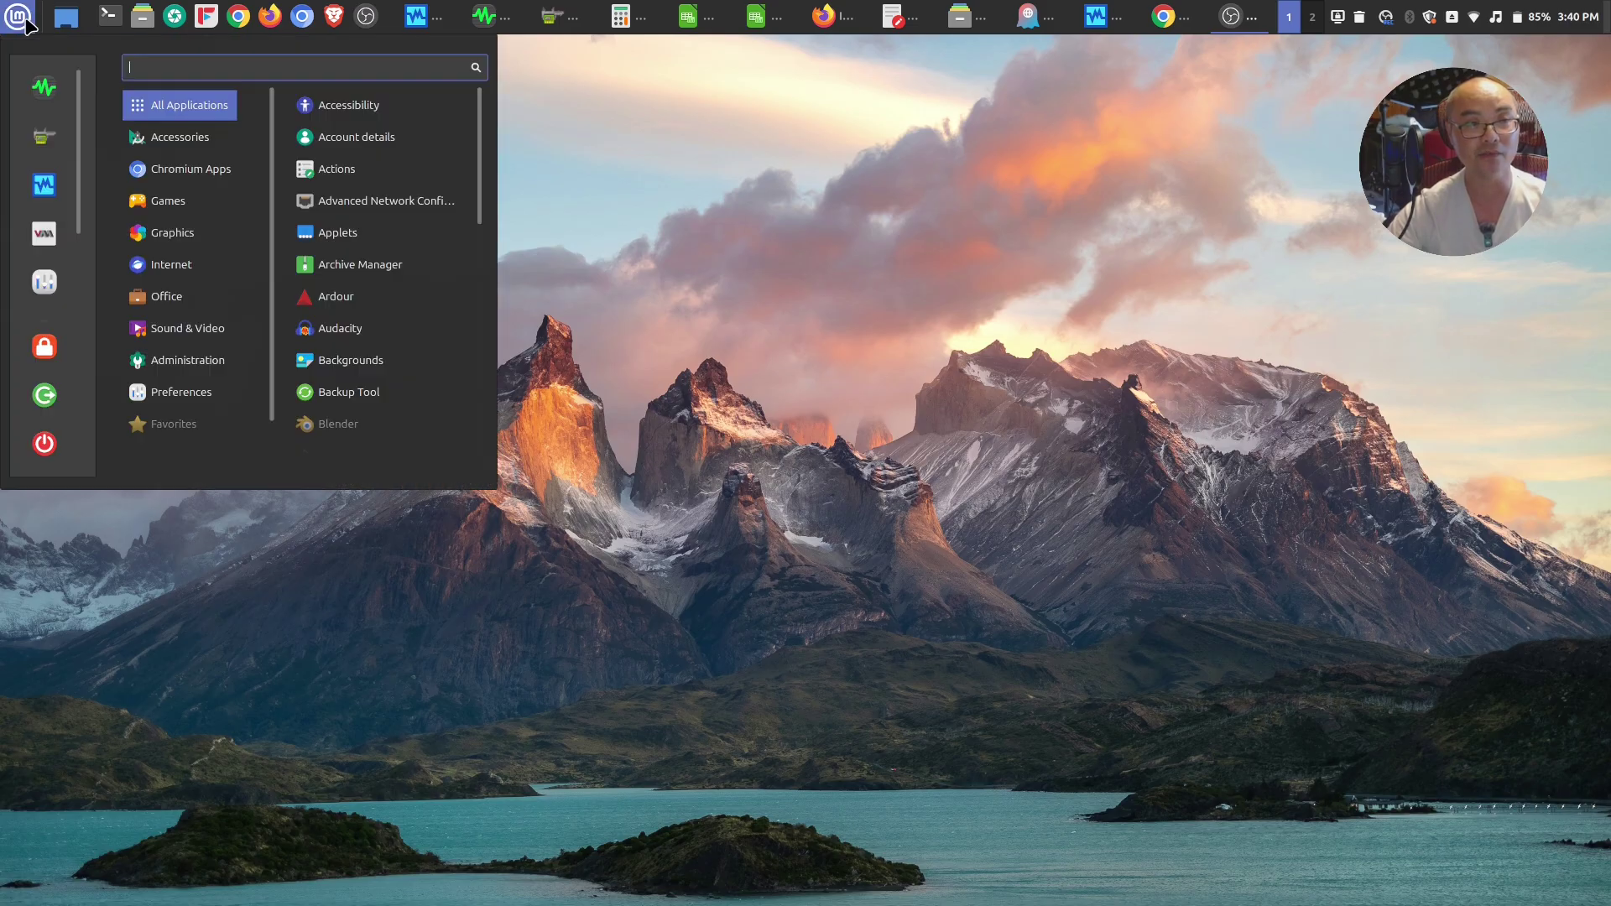
{"action": "left_click", "coordinate": [44, 282]}
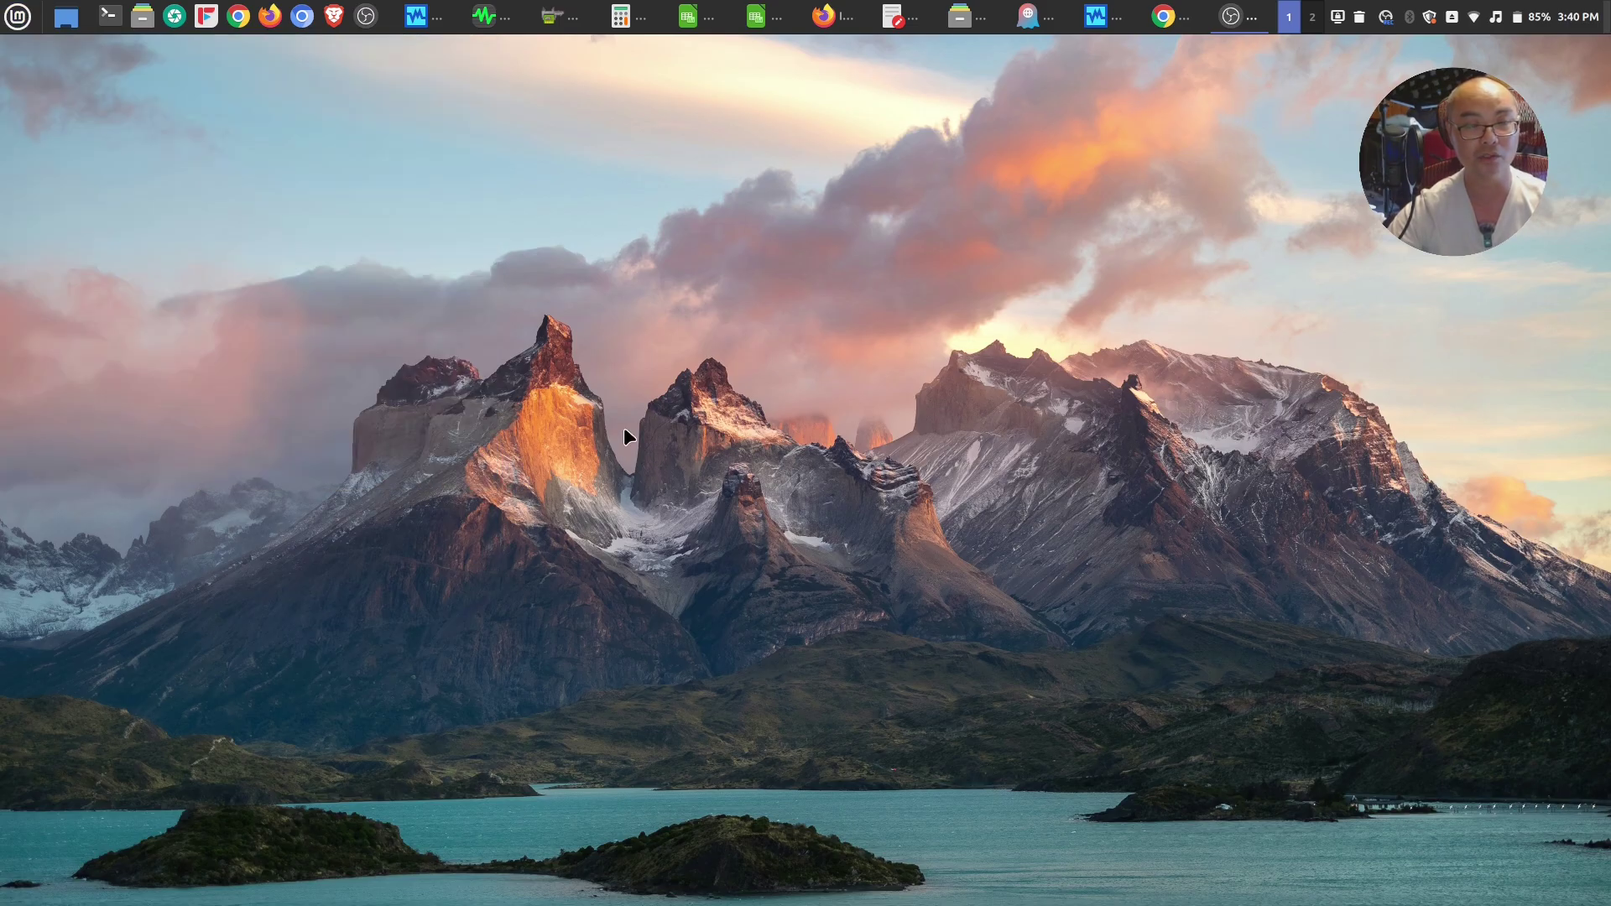
{"action": "scroll", "coordinate": [1038, 525], "scroll_direction": "down", "scroll_amount": 5}
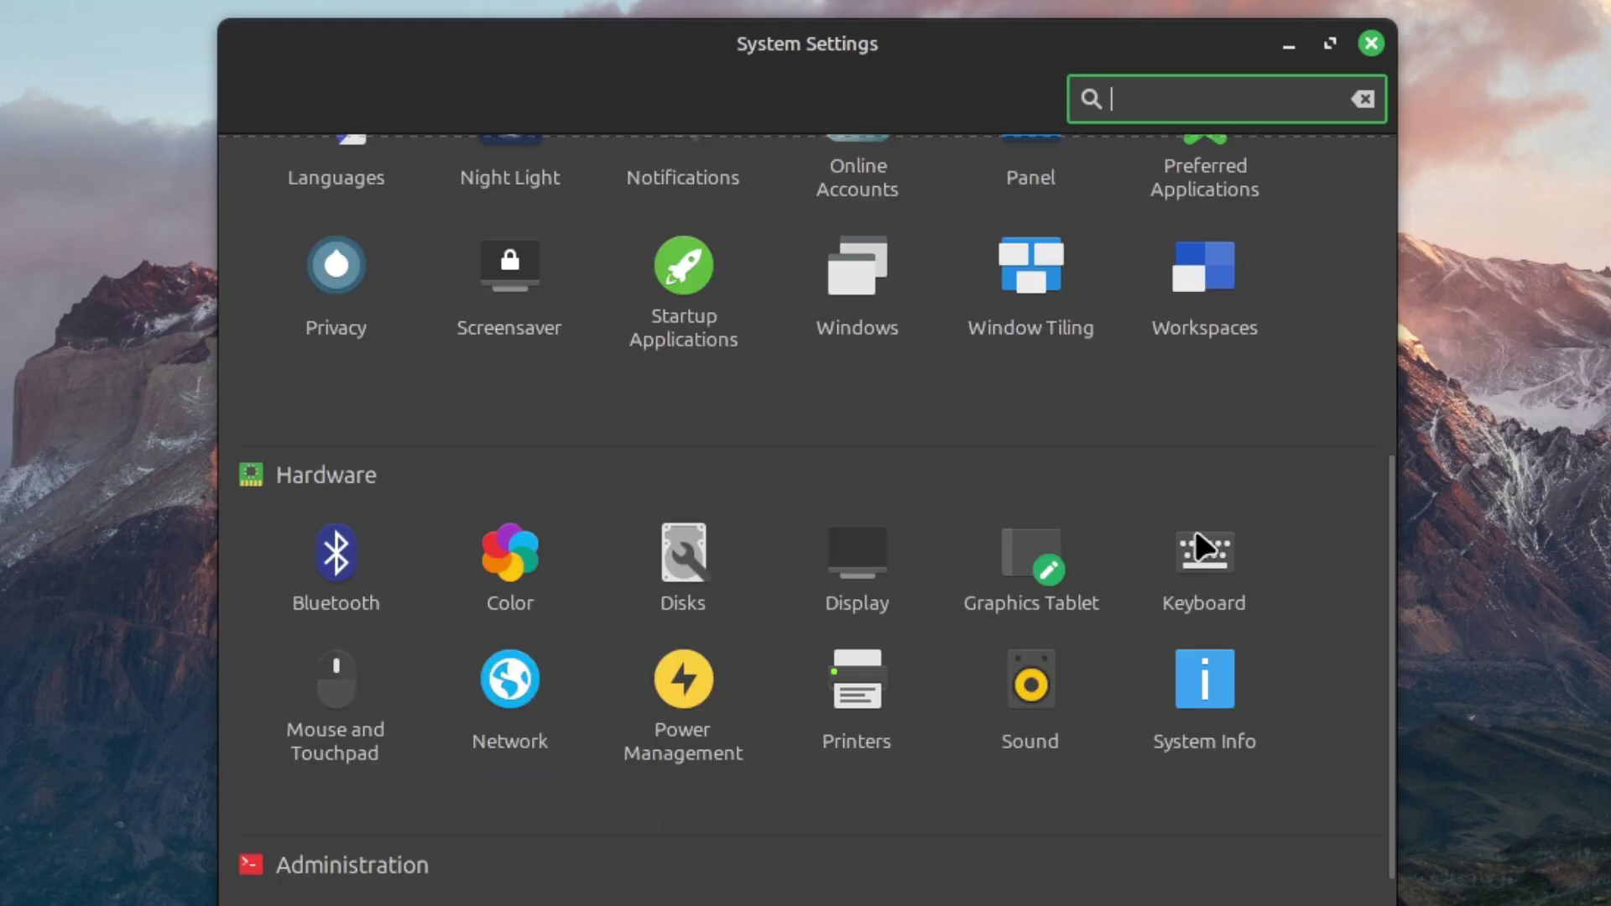
{"action": "left_click", "coordinate": [684, 688]}
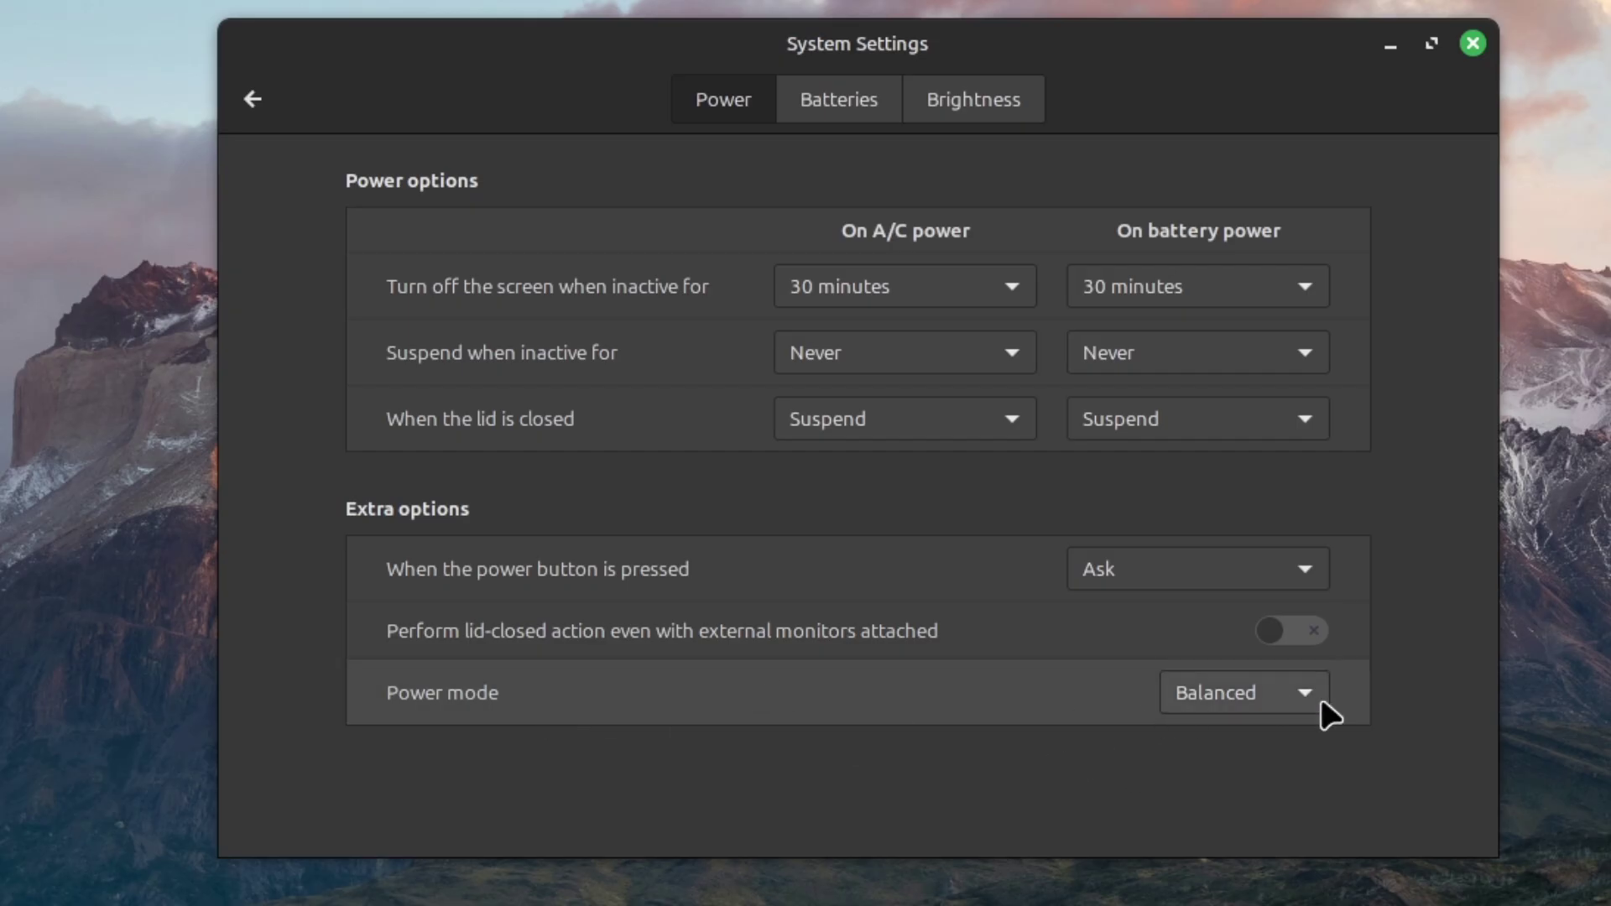
Set Power mode to Power Saver and close System Settings
{"action": "left_click", "coordinate": [1257, 693]}
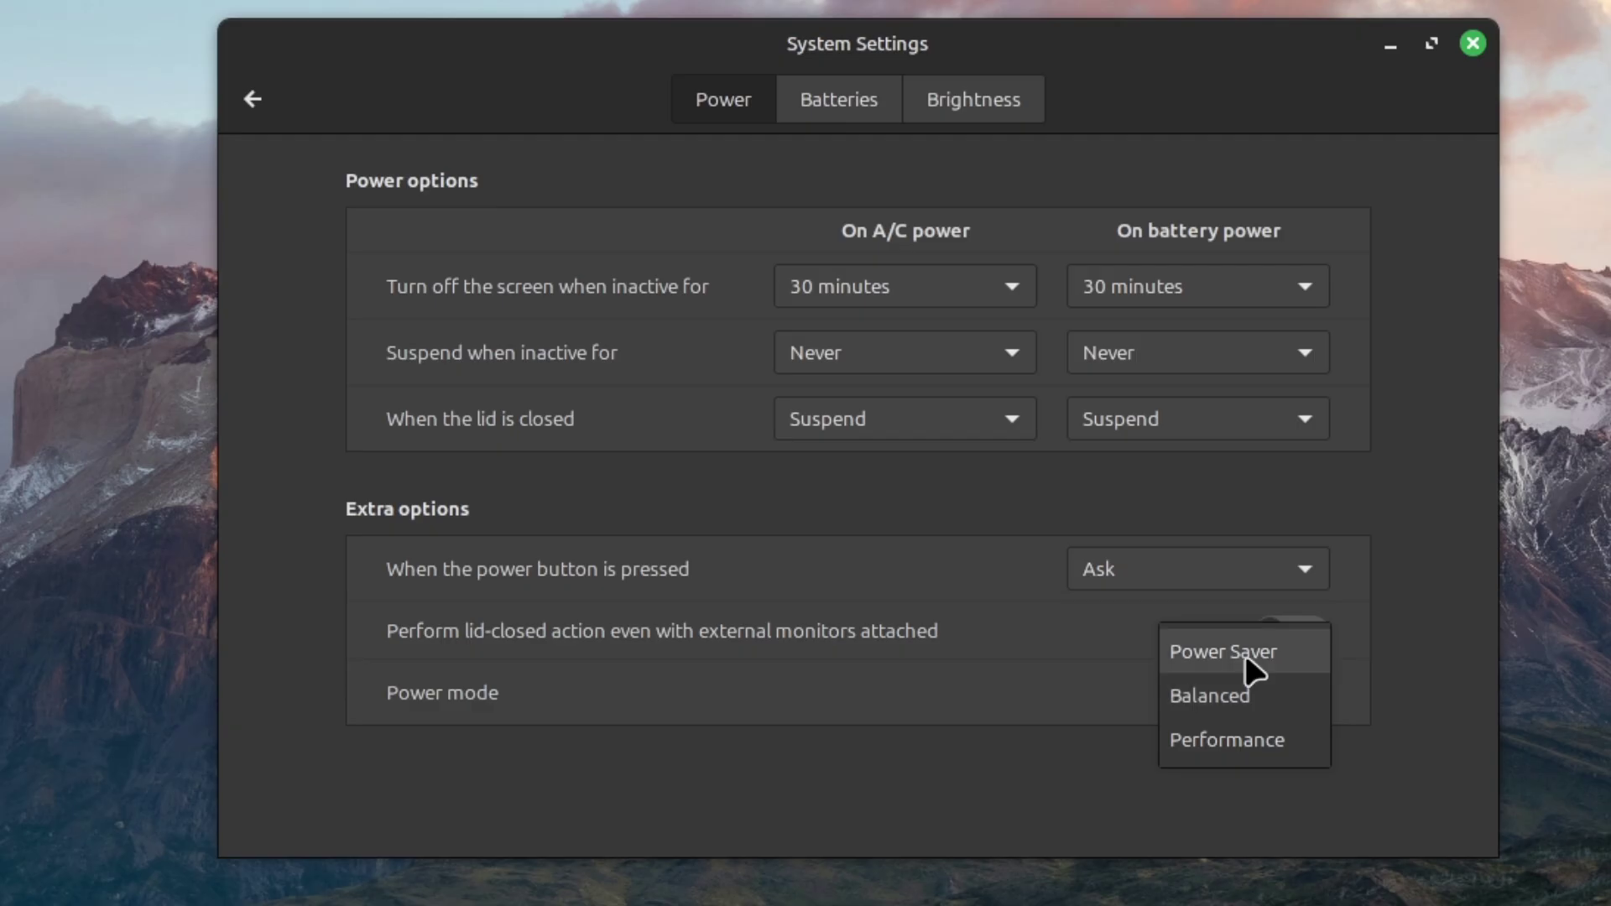
{"action": "left_click", "coordinate": [1246, 654]}
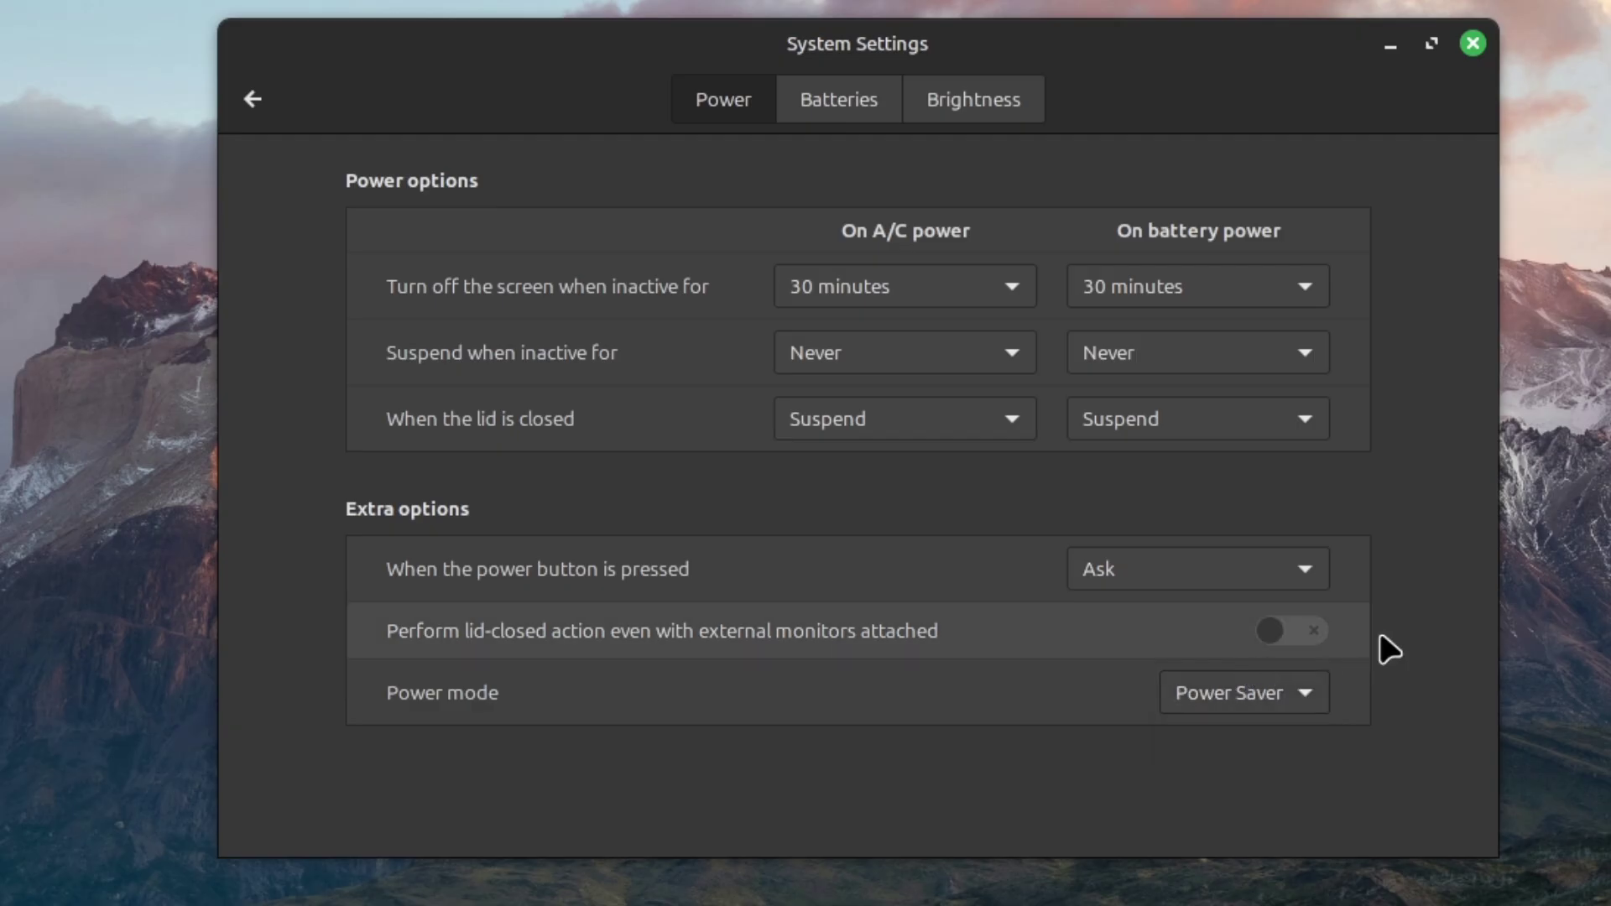
{"action": "left_click", "coordinate": [1473, 44]}
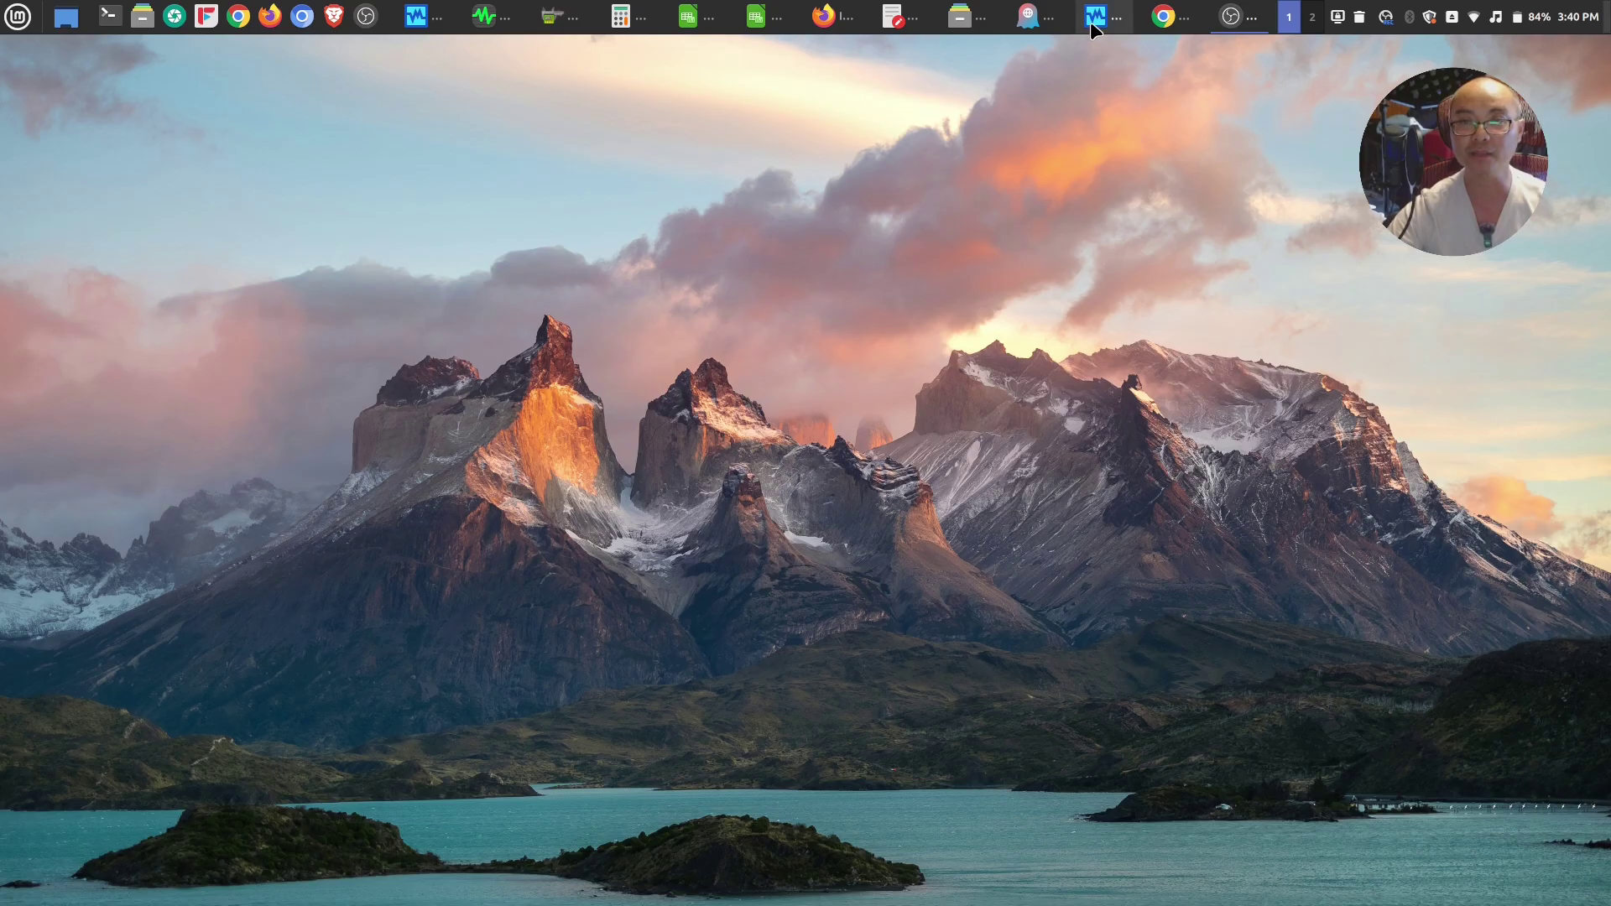
In the Windows virtual machine, open Settings at System > Power & battery
{"action": "left_click", "coordinate": [1094, 17]}
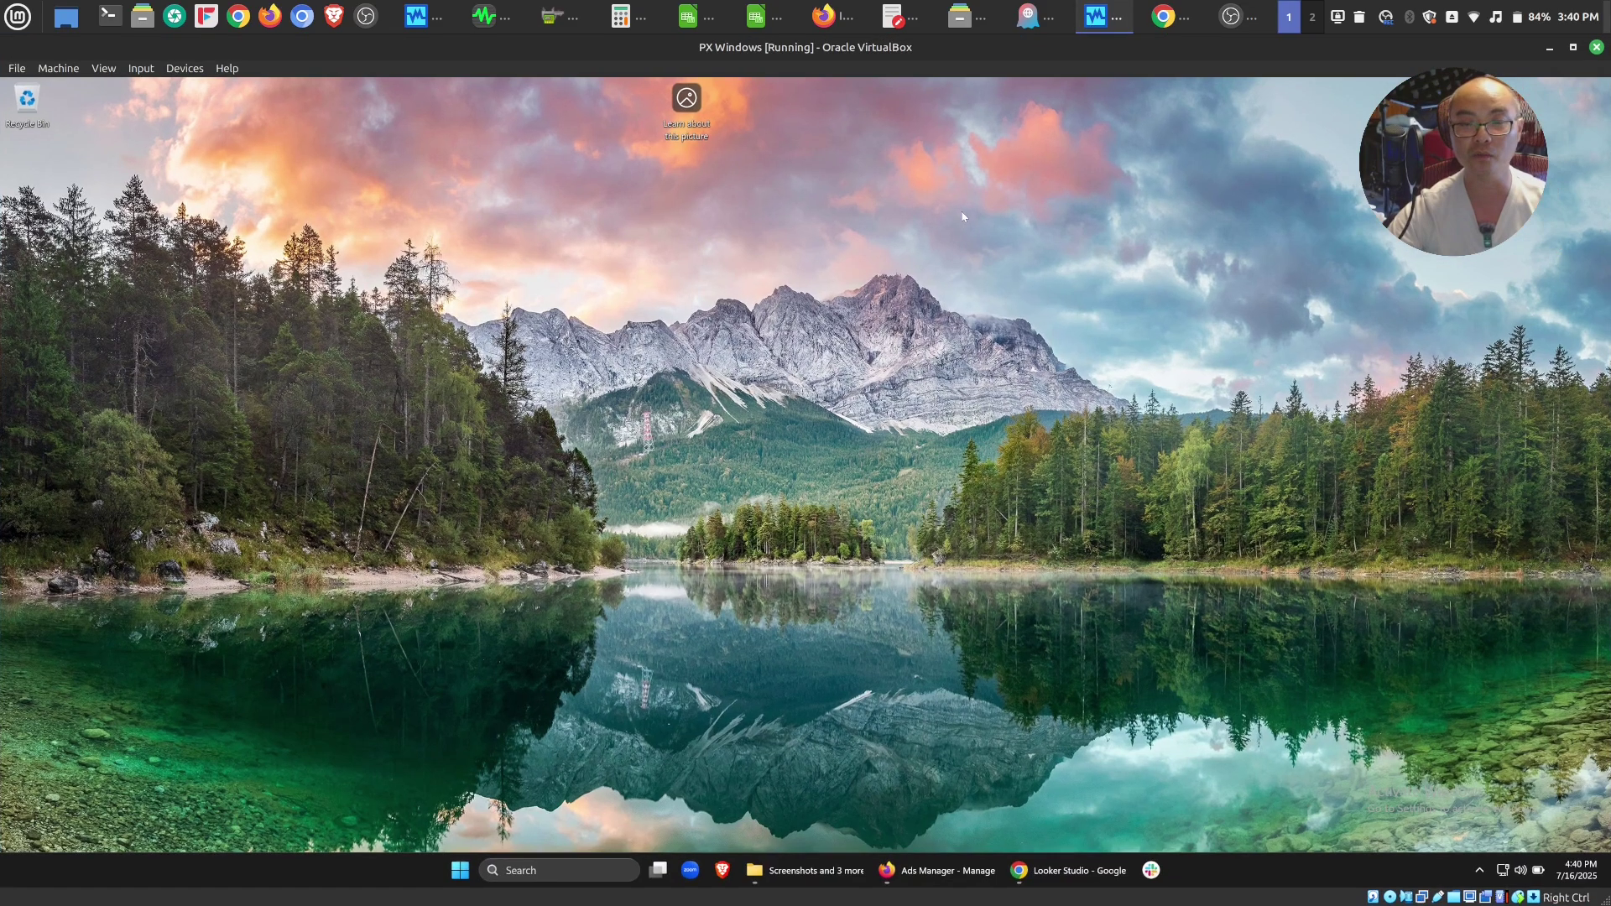
{"action": "left_click", "coordinate": [459, 873]}
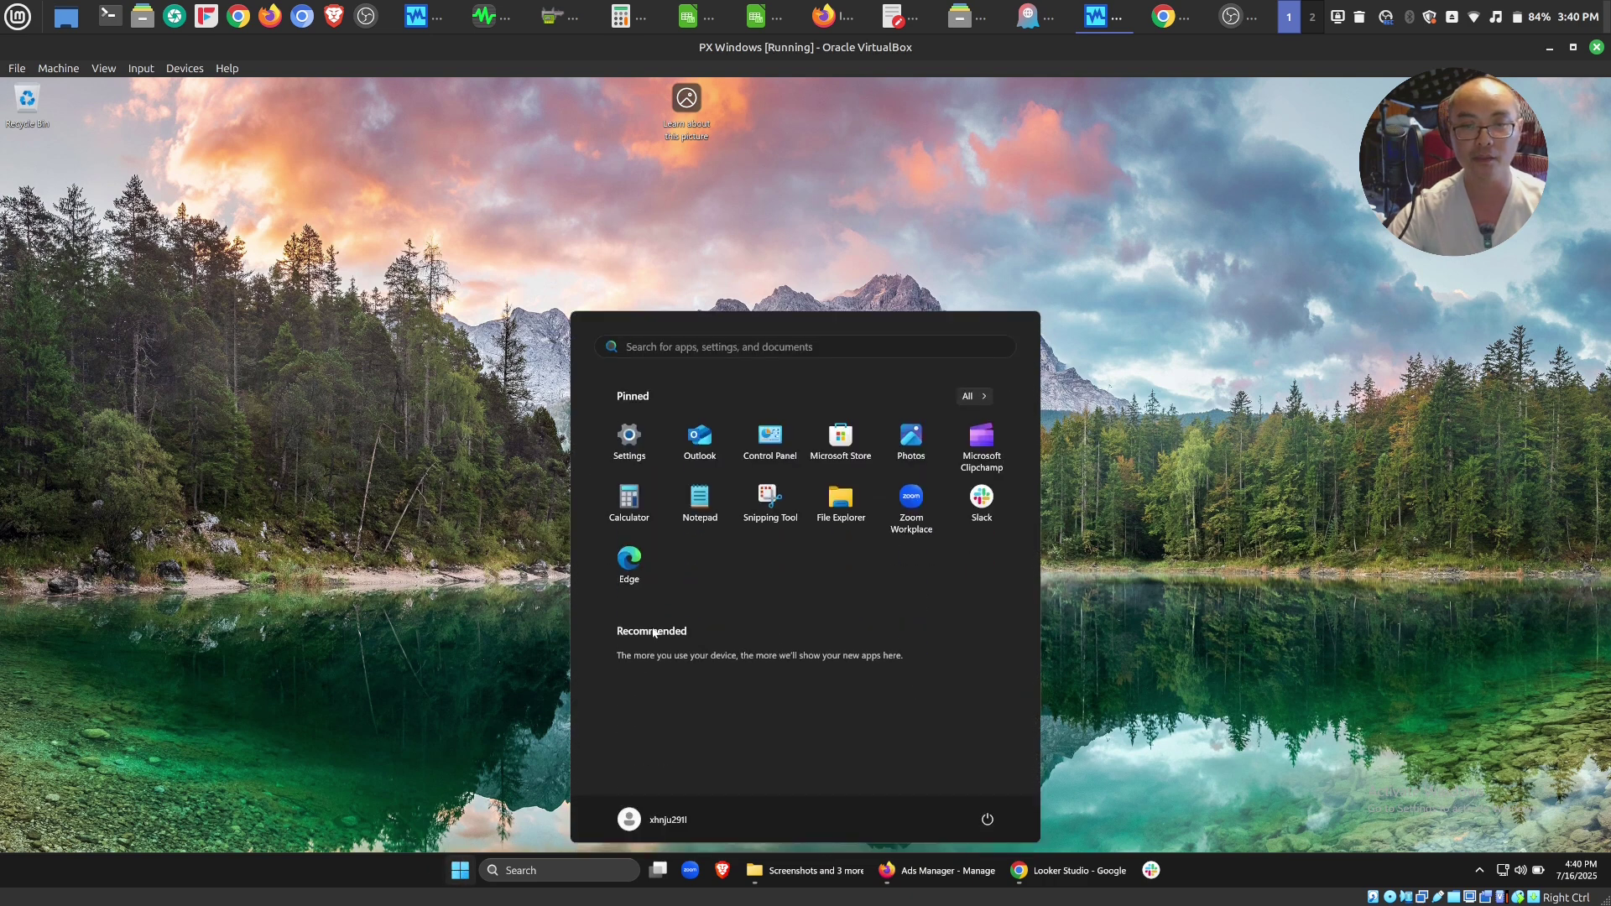
{"action": "left_click", "coordinate": [636, 461]}
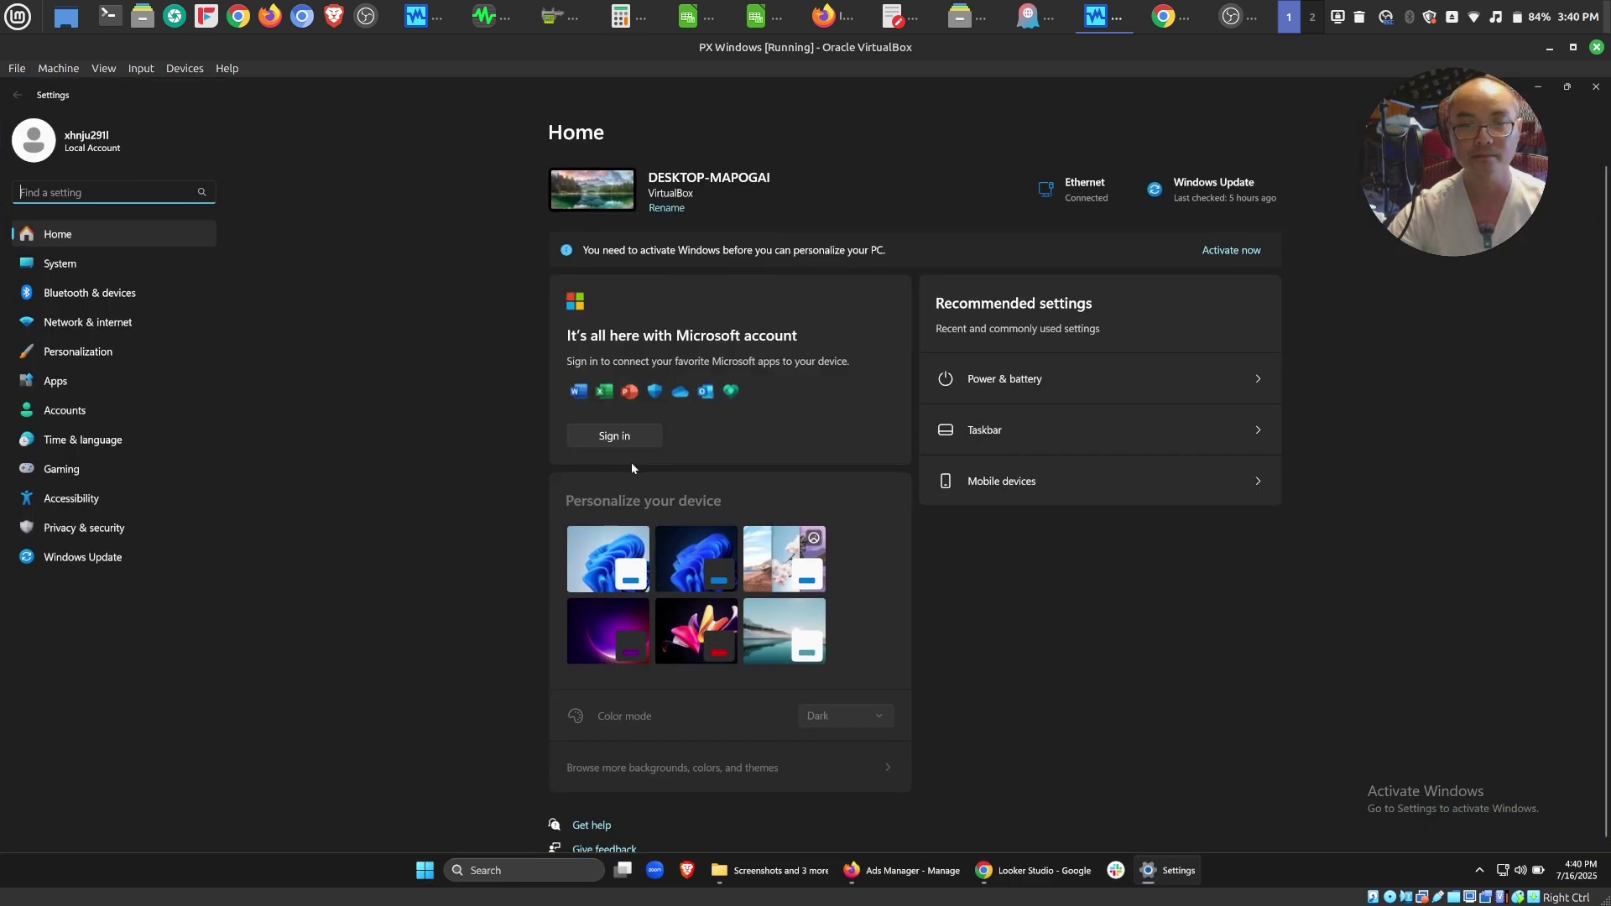
{"action": "left_click", "coordinate": [72, 270]}
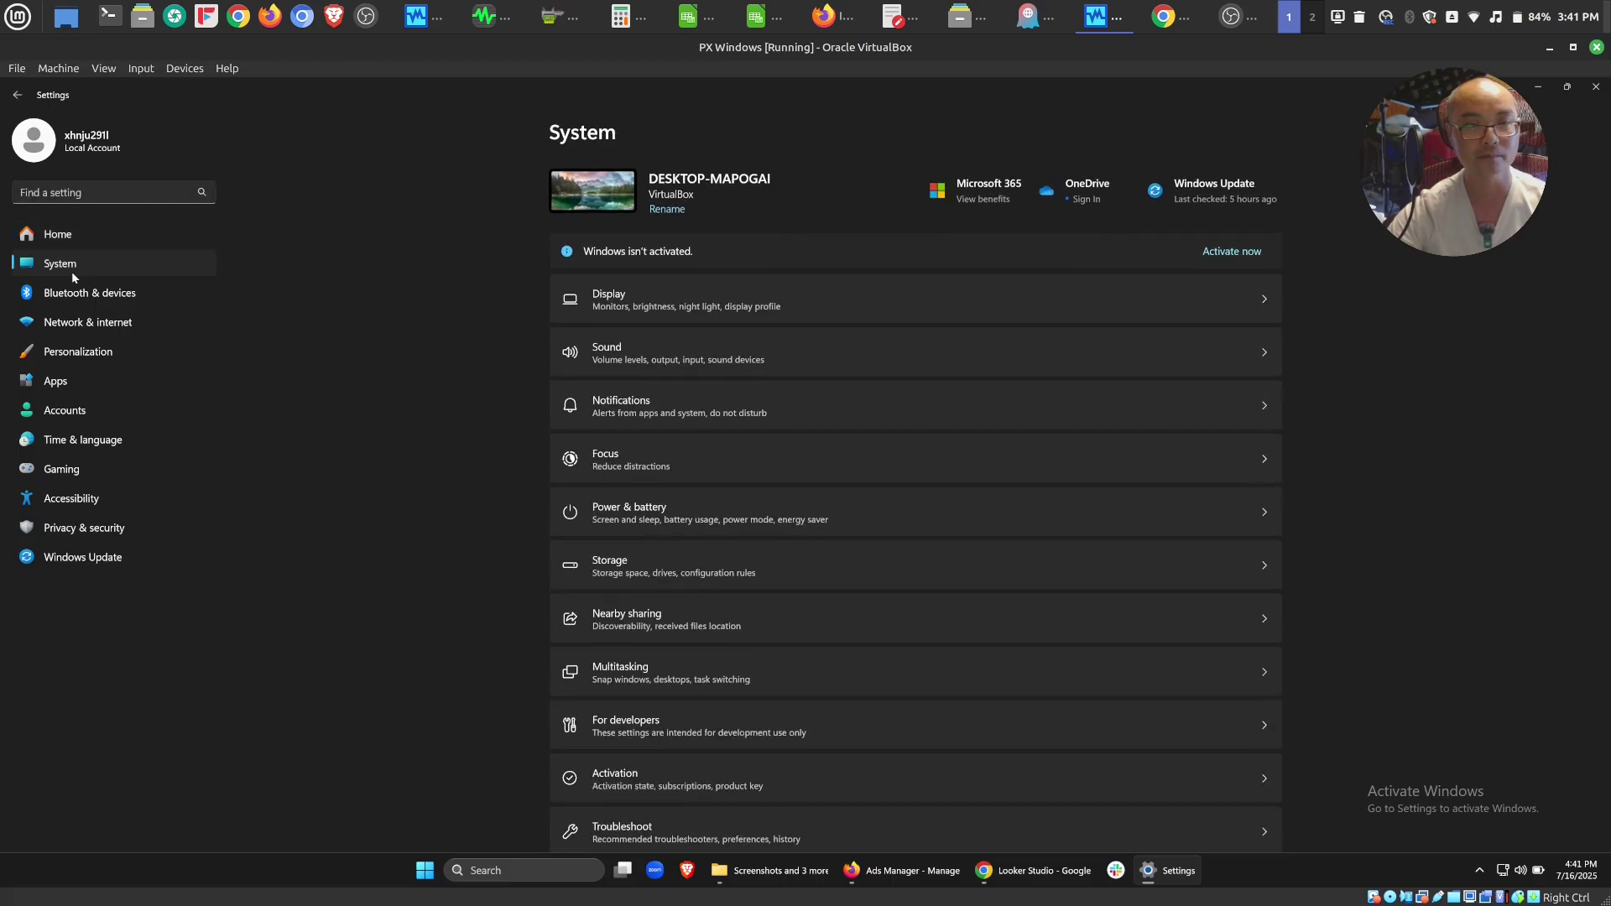
{"action": "left_click", "coordinate": [802, 513]}
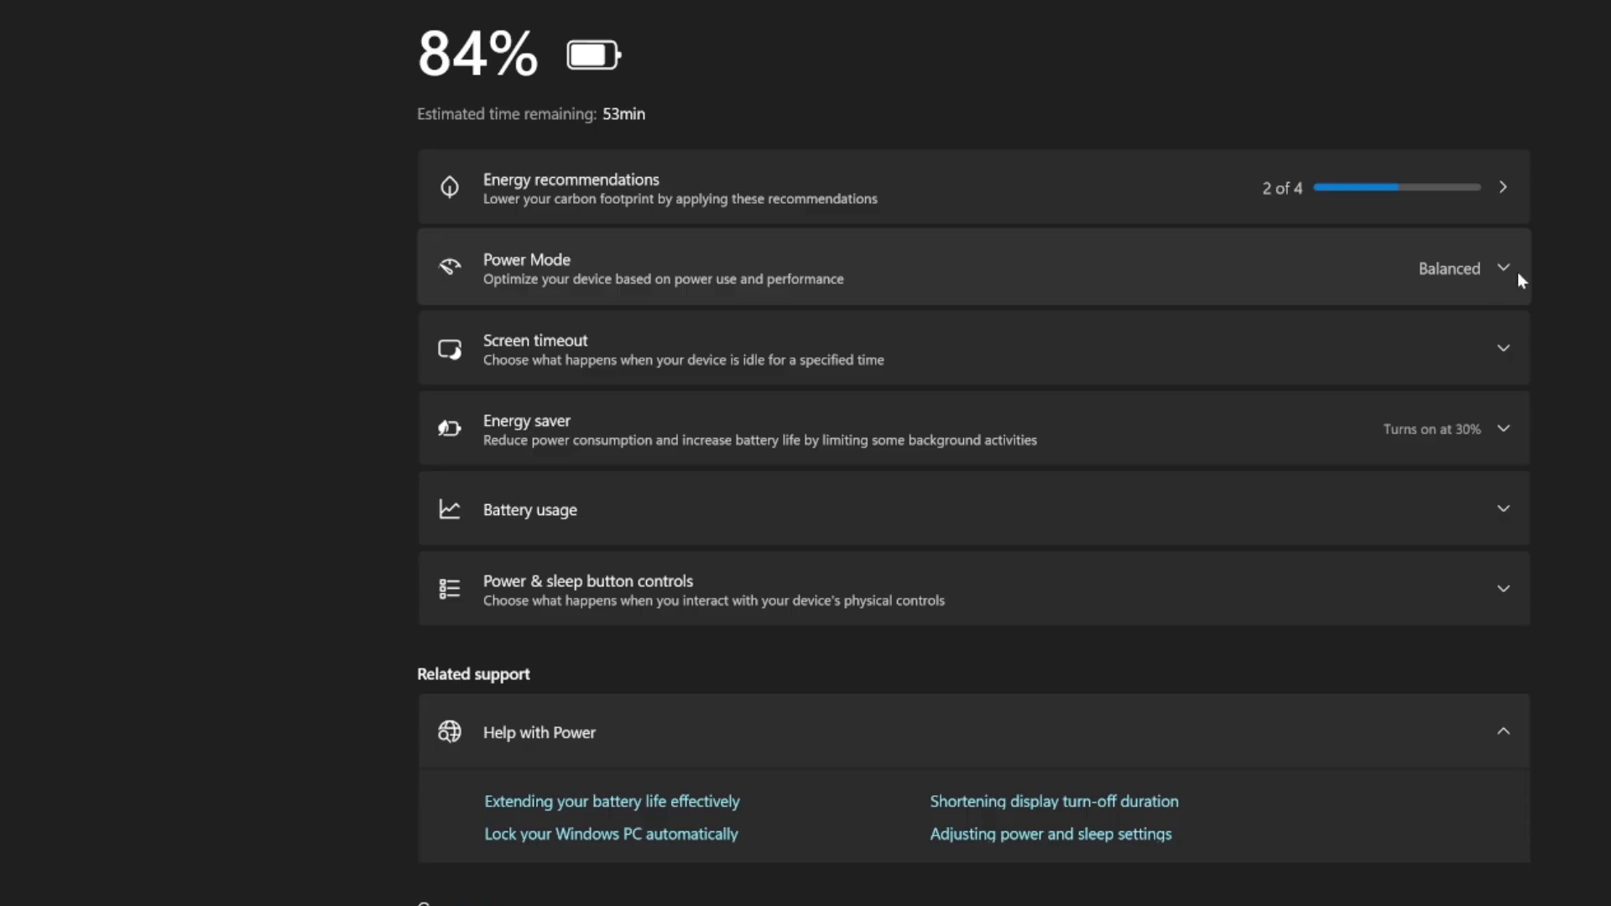
Set Power Mode to Best Power Efficiency for plugged in and on battery, then minimize Settings
{"action": "left_click", "coordinate": [1492, 263]}
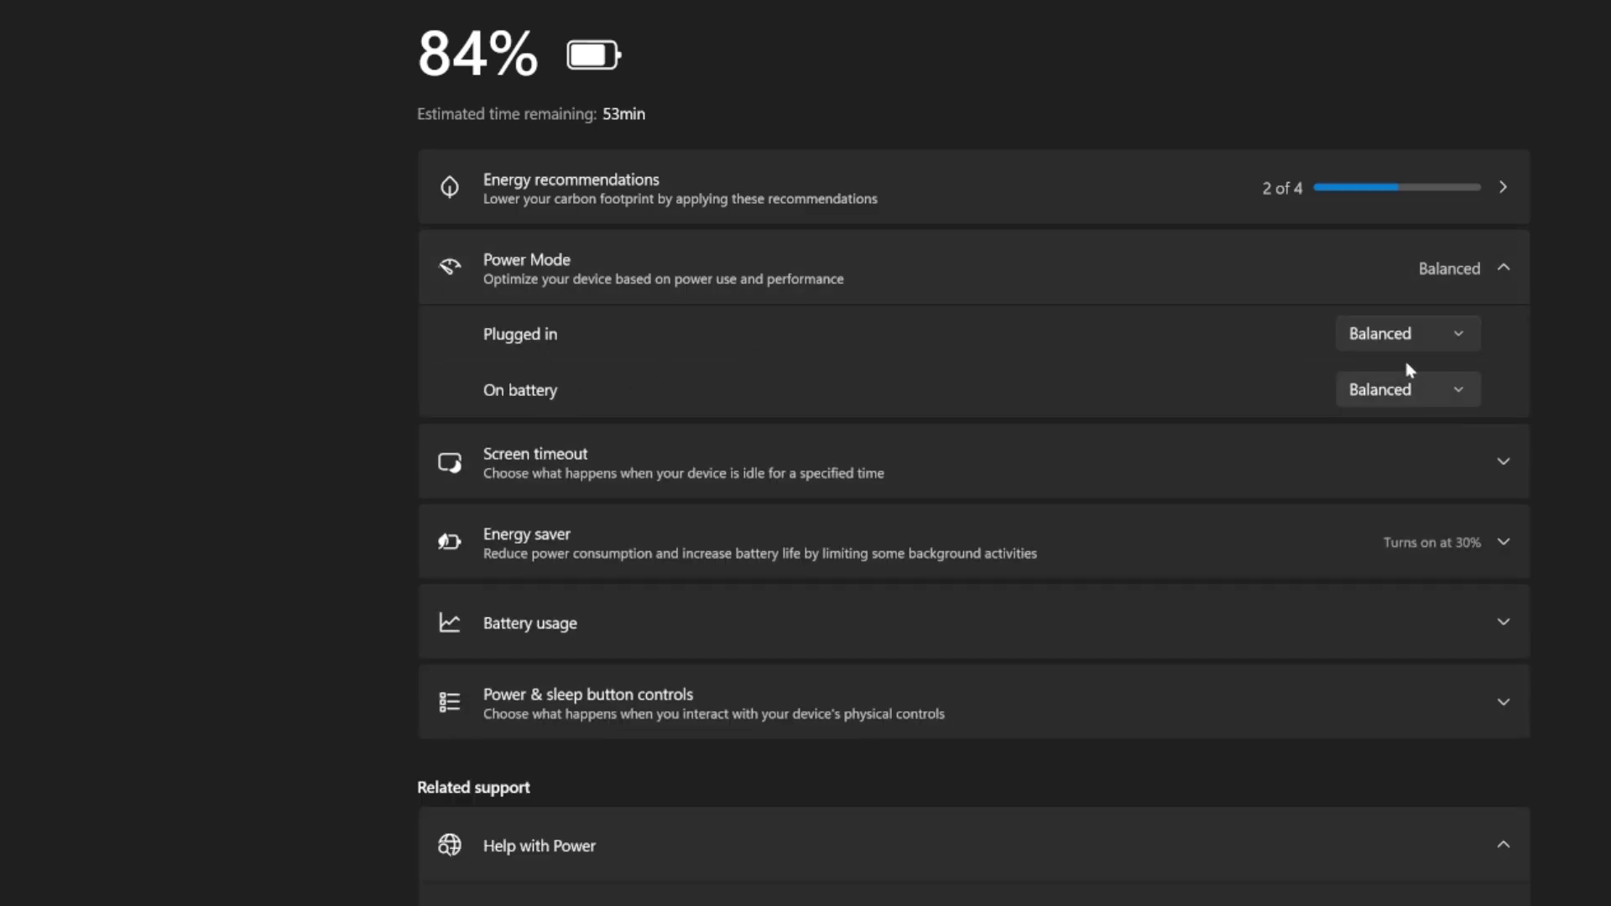
{"action": "left_click", "coordinate": [1399, 334]}
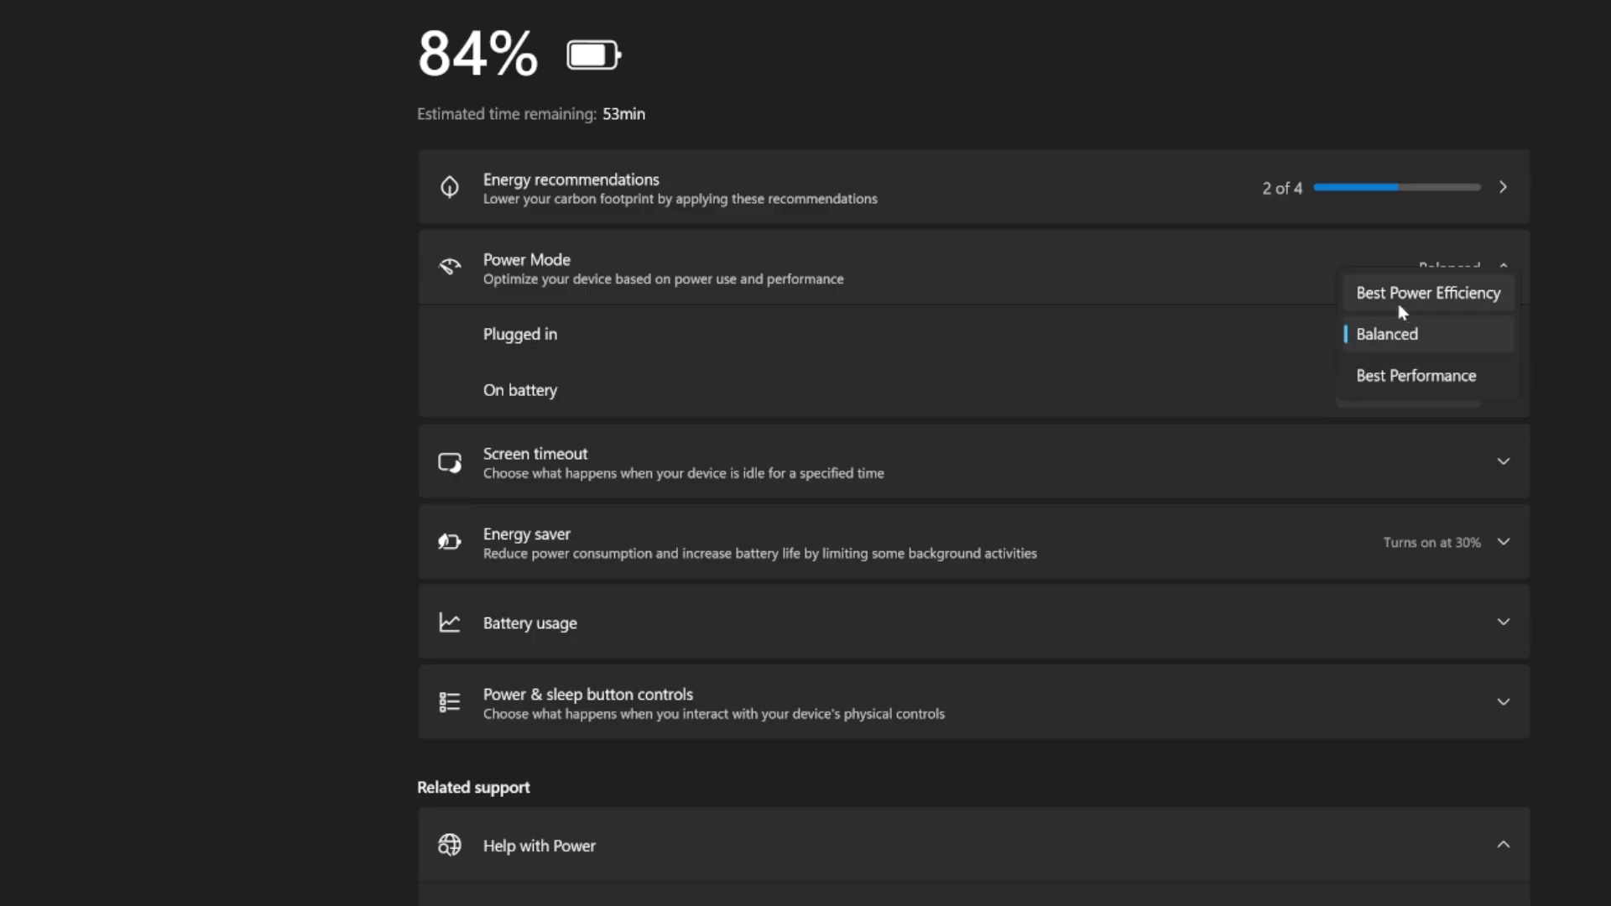
{"action": "left_click", "coordinate": [1398, 304]}
{"action": "left_click", "coordinate": [1441, 391]}
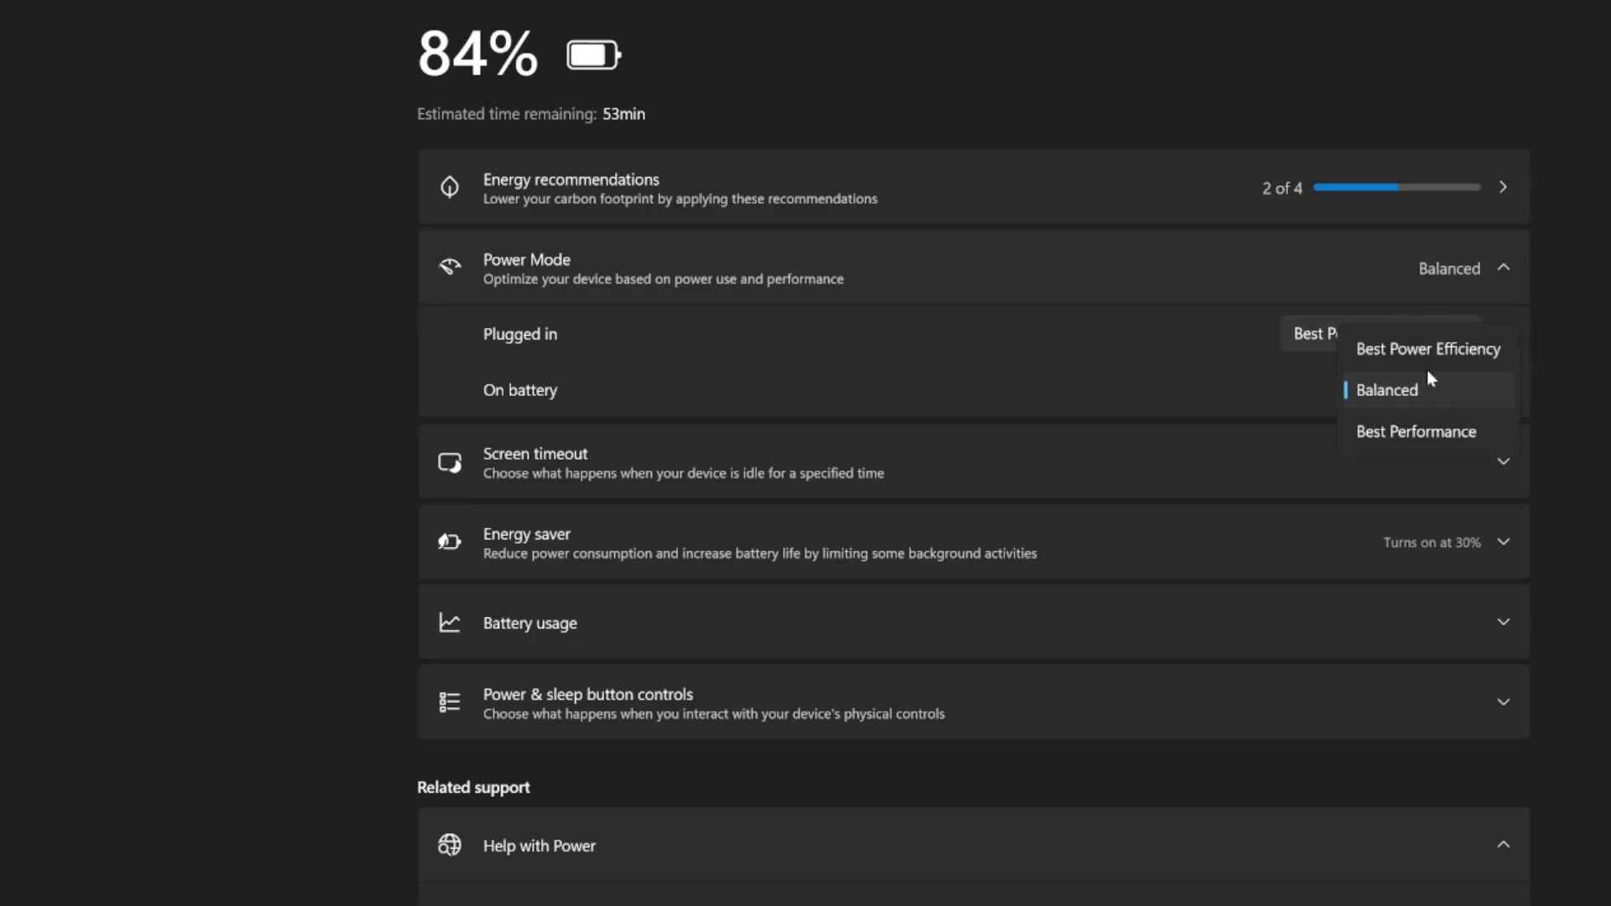
{"action": "left_click", "coordinate": [1426, 349]}
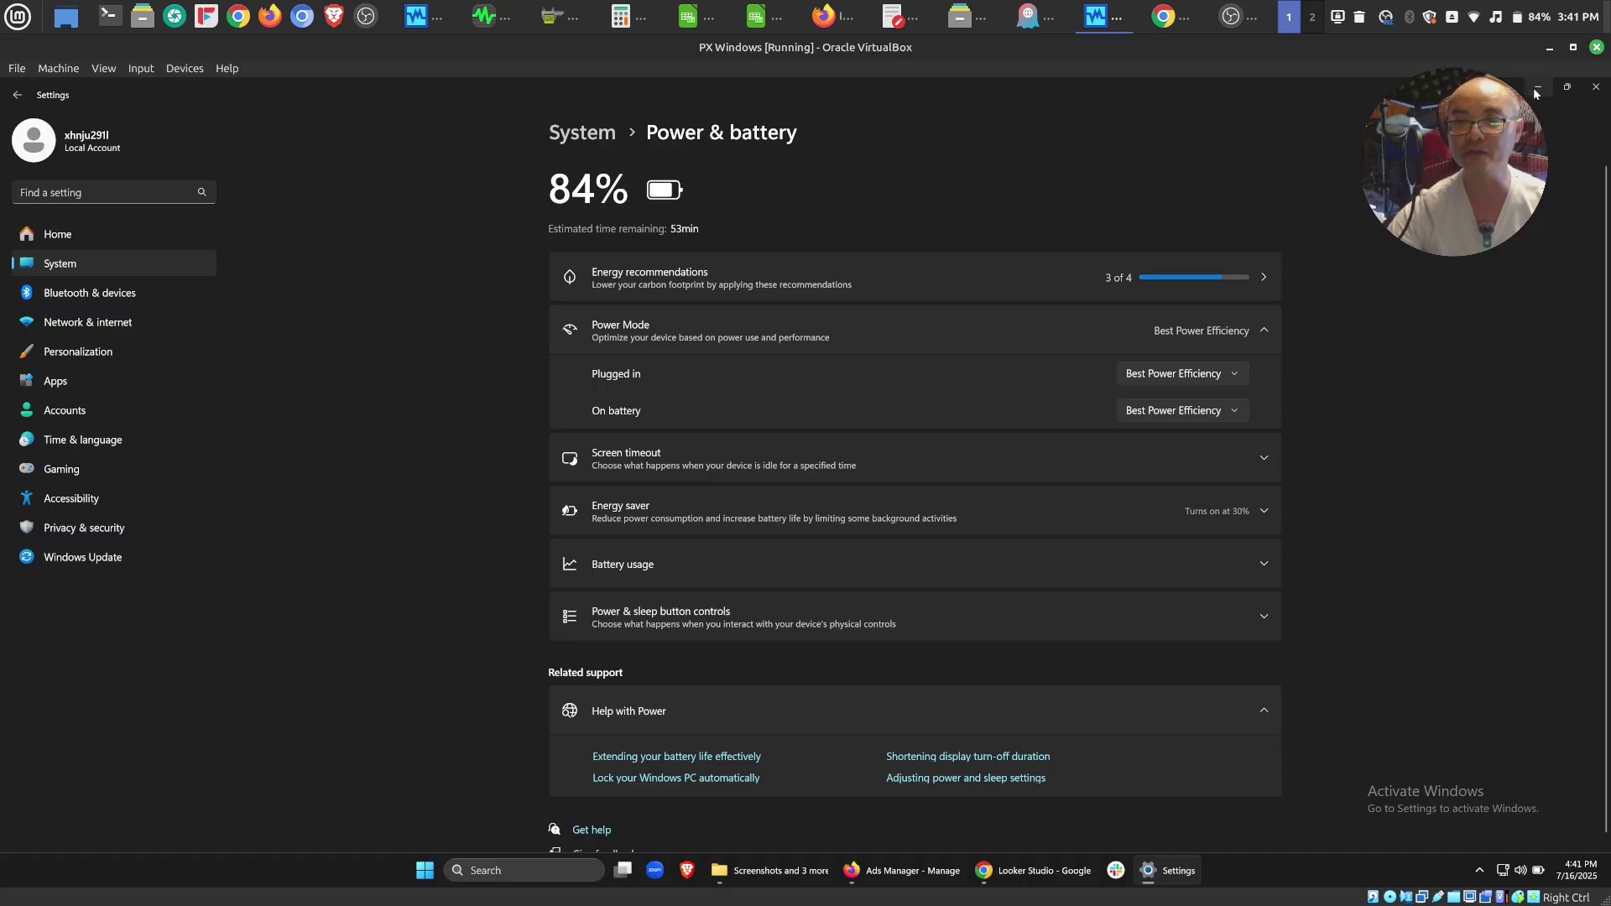
{"action": "left_click", "coordinate": [1537, 88]}
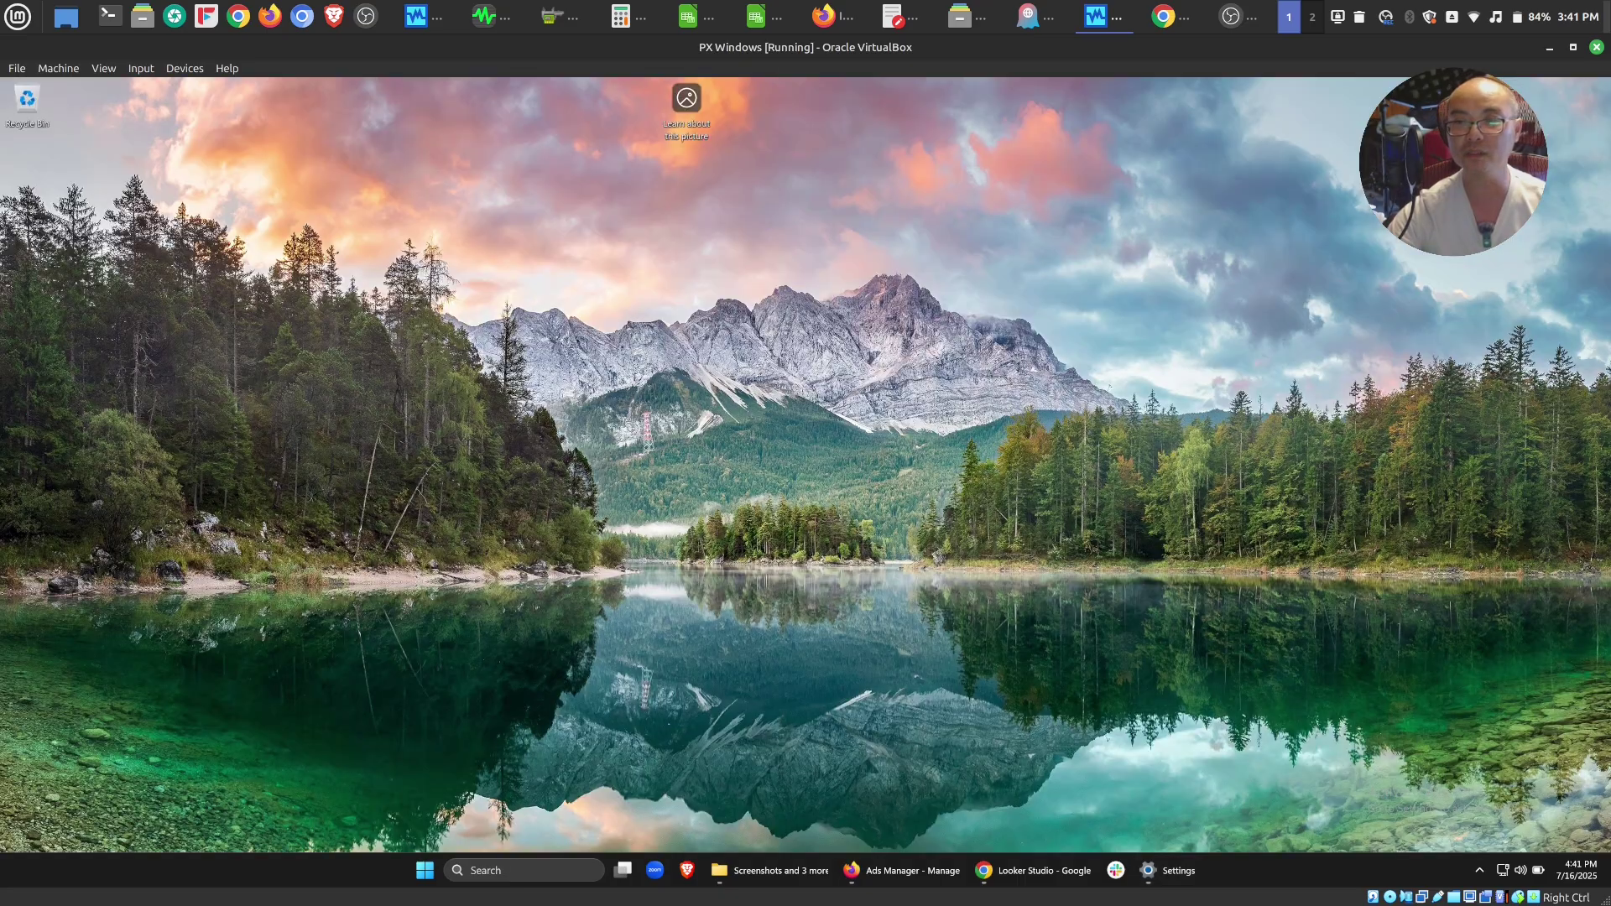
Minimize VirtualBox and open the Mint application menu showing Graphics apps
{"action": "left_click", "coordinate": [1550, 48]}
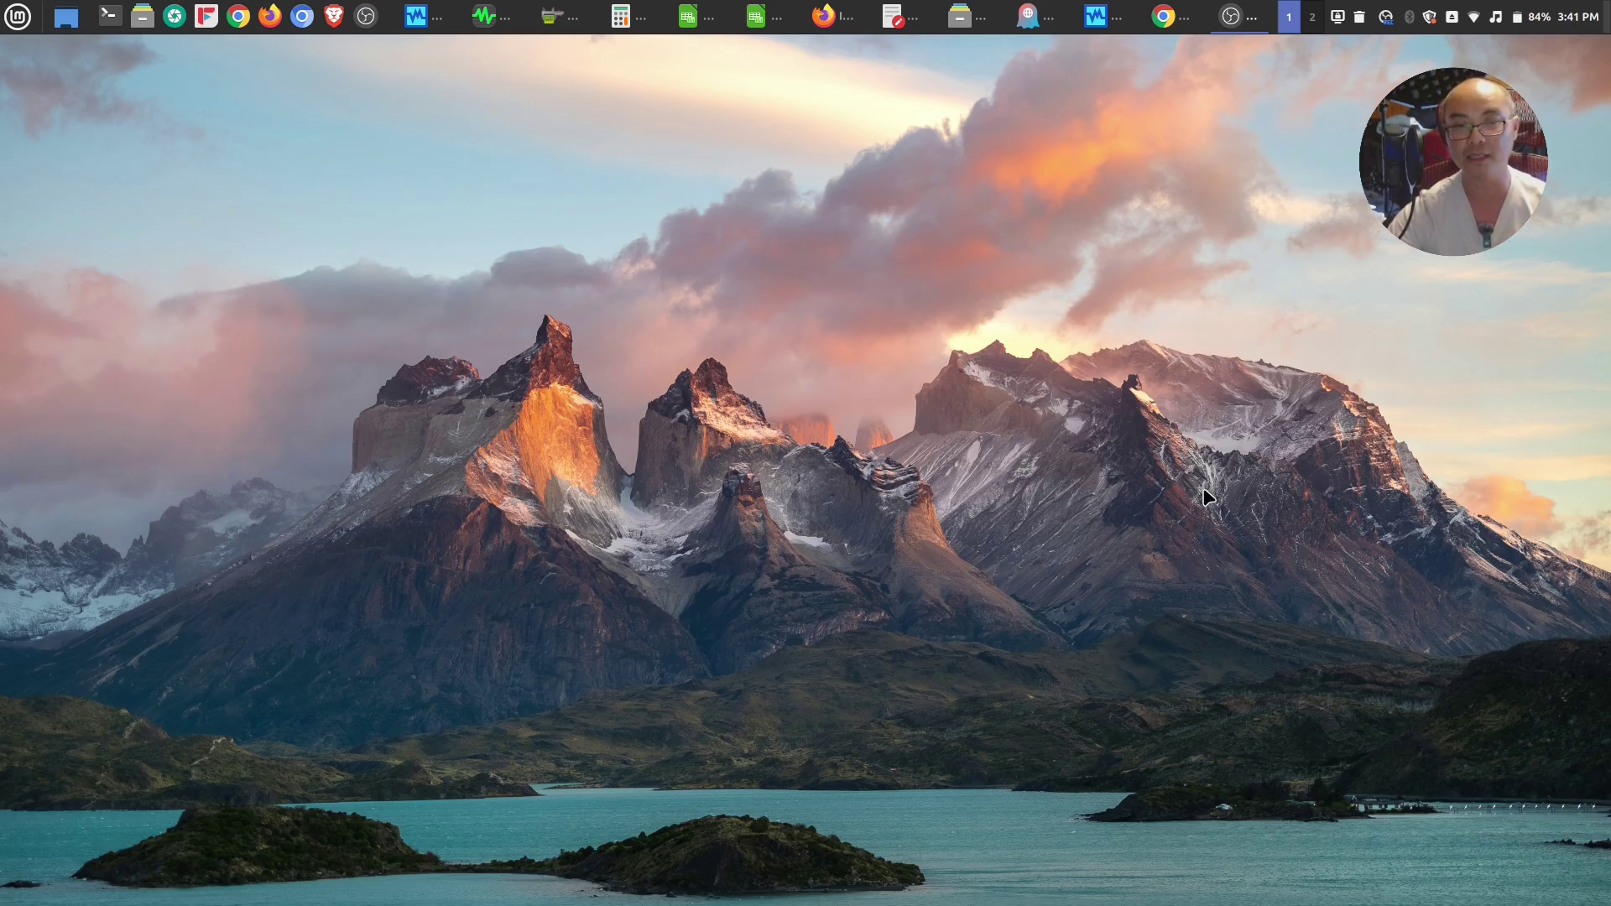
{"action": "left_click", "coordinate": [19, 17]}
{"action": "mouse_move", "coordinate": [233, 308]}
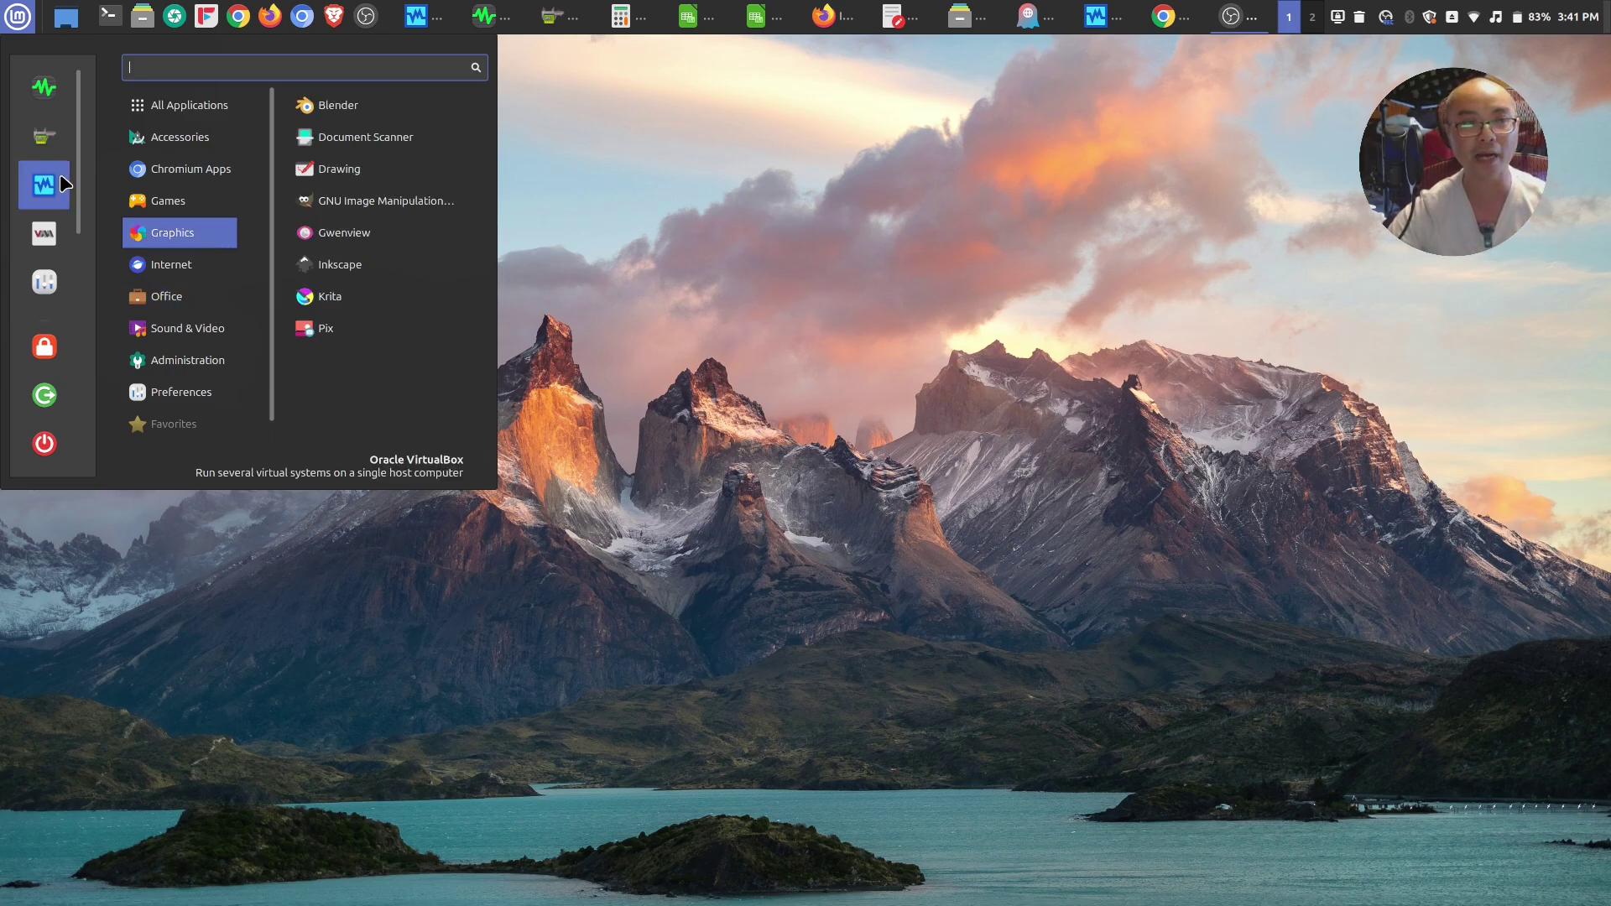
Reopen System Settings on the Power Management page
{"action": "left_click", "coordinate": [62, 299]}
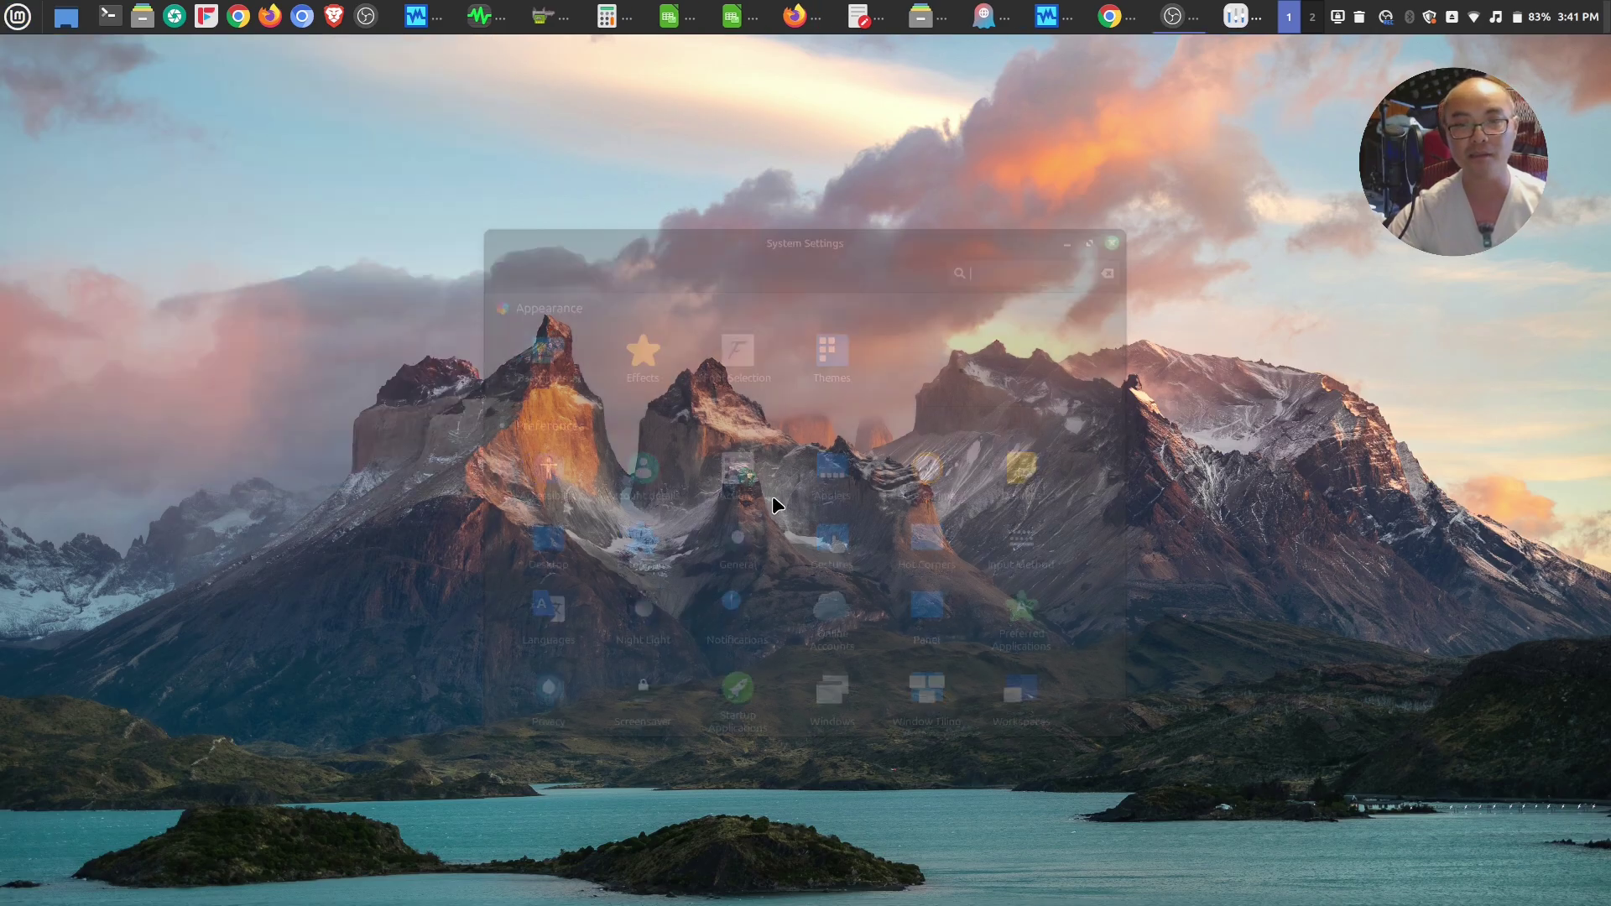
{"action": "scroll", "coordinate": [795, 513], "scroll_direction": "down", "scroll_amount": 3}
{"action": "scroll", "coordinate": [795, 514], "scroll_direction": "down", "scroll_amount": 2}
{"action": "left_click", "coordinate": [714, 537]}
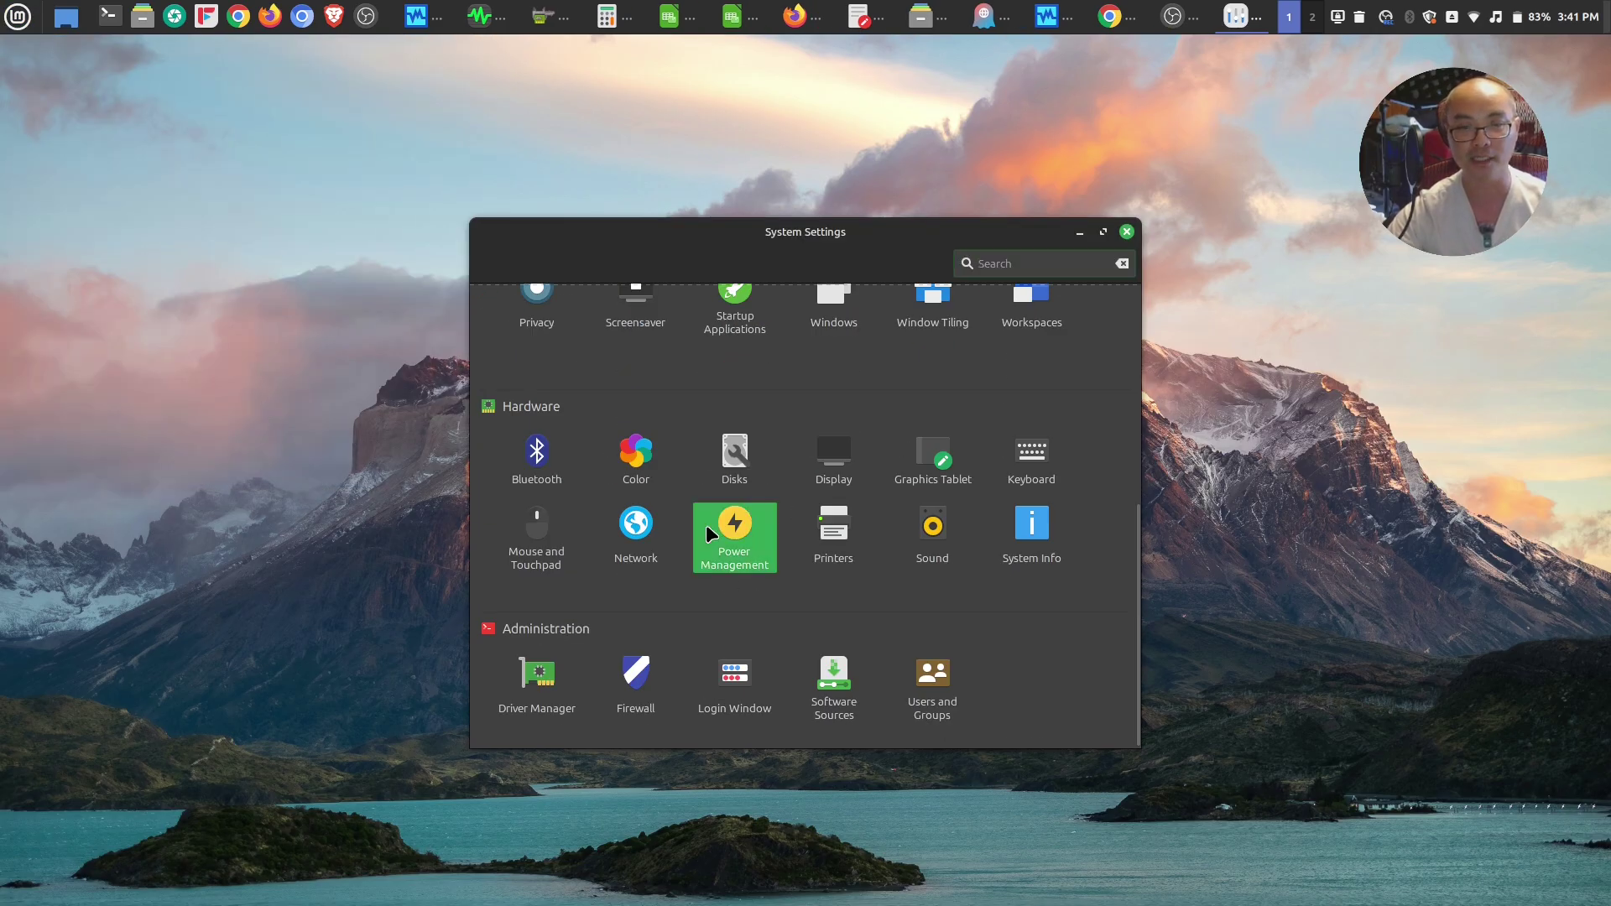
Check the Power mode dropdown, leaving it at Power Saver
{"action": "left_click", "coordinate": [1097, 604]}
{"action": "left_click", "coordinate": [1095, 605]}
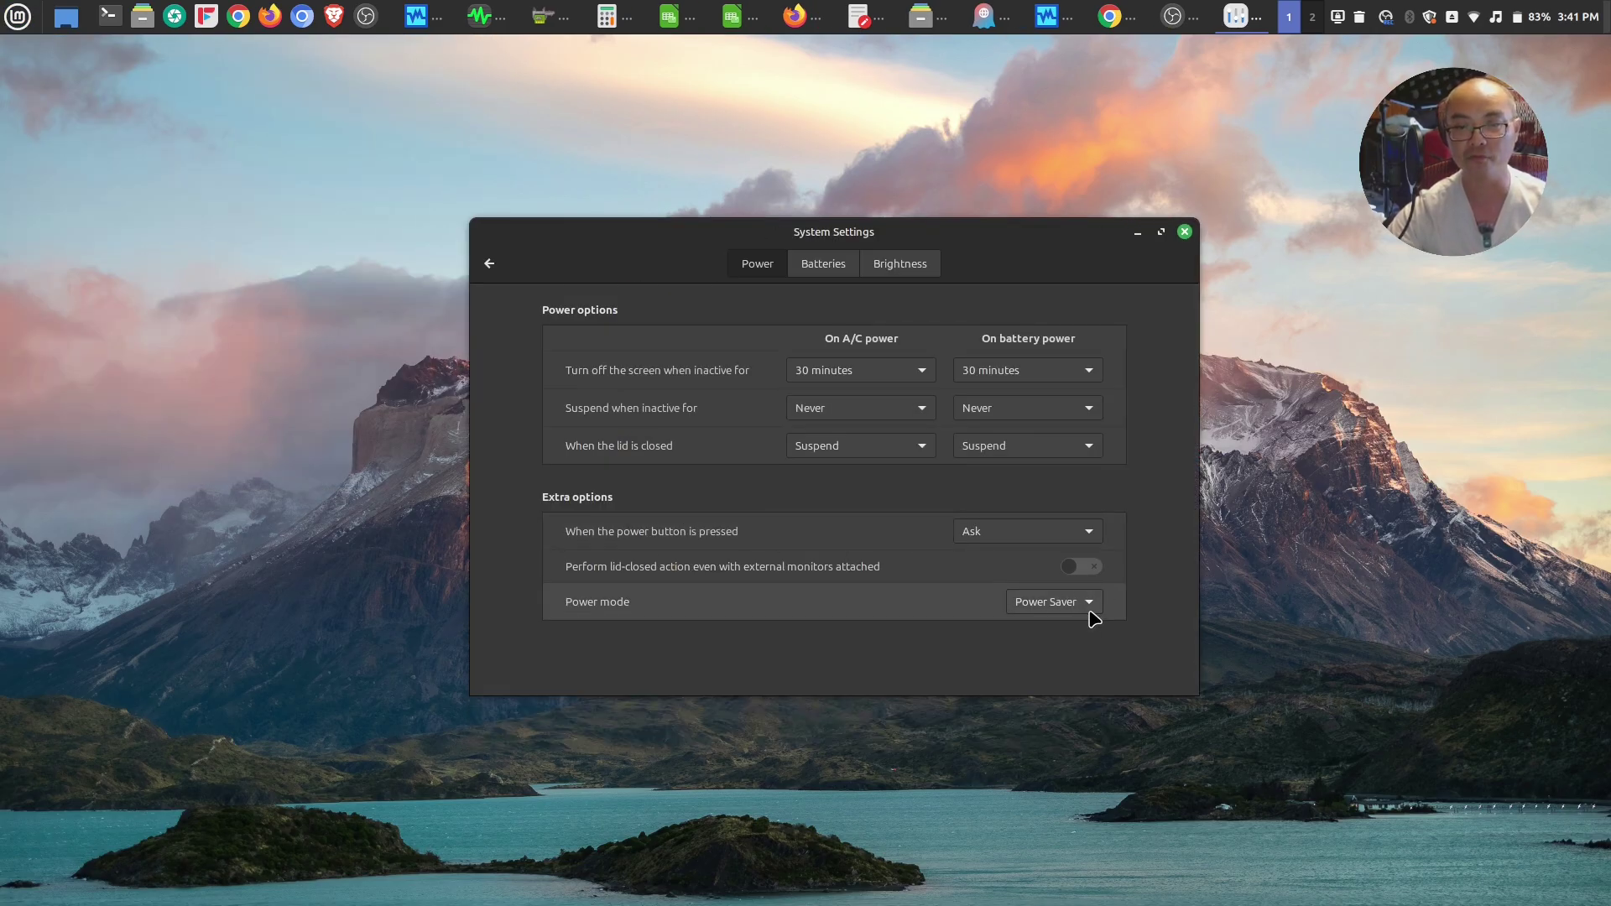
{"action": "left_click", "coordinate": [1089, 609]}
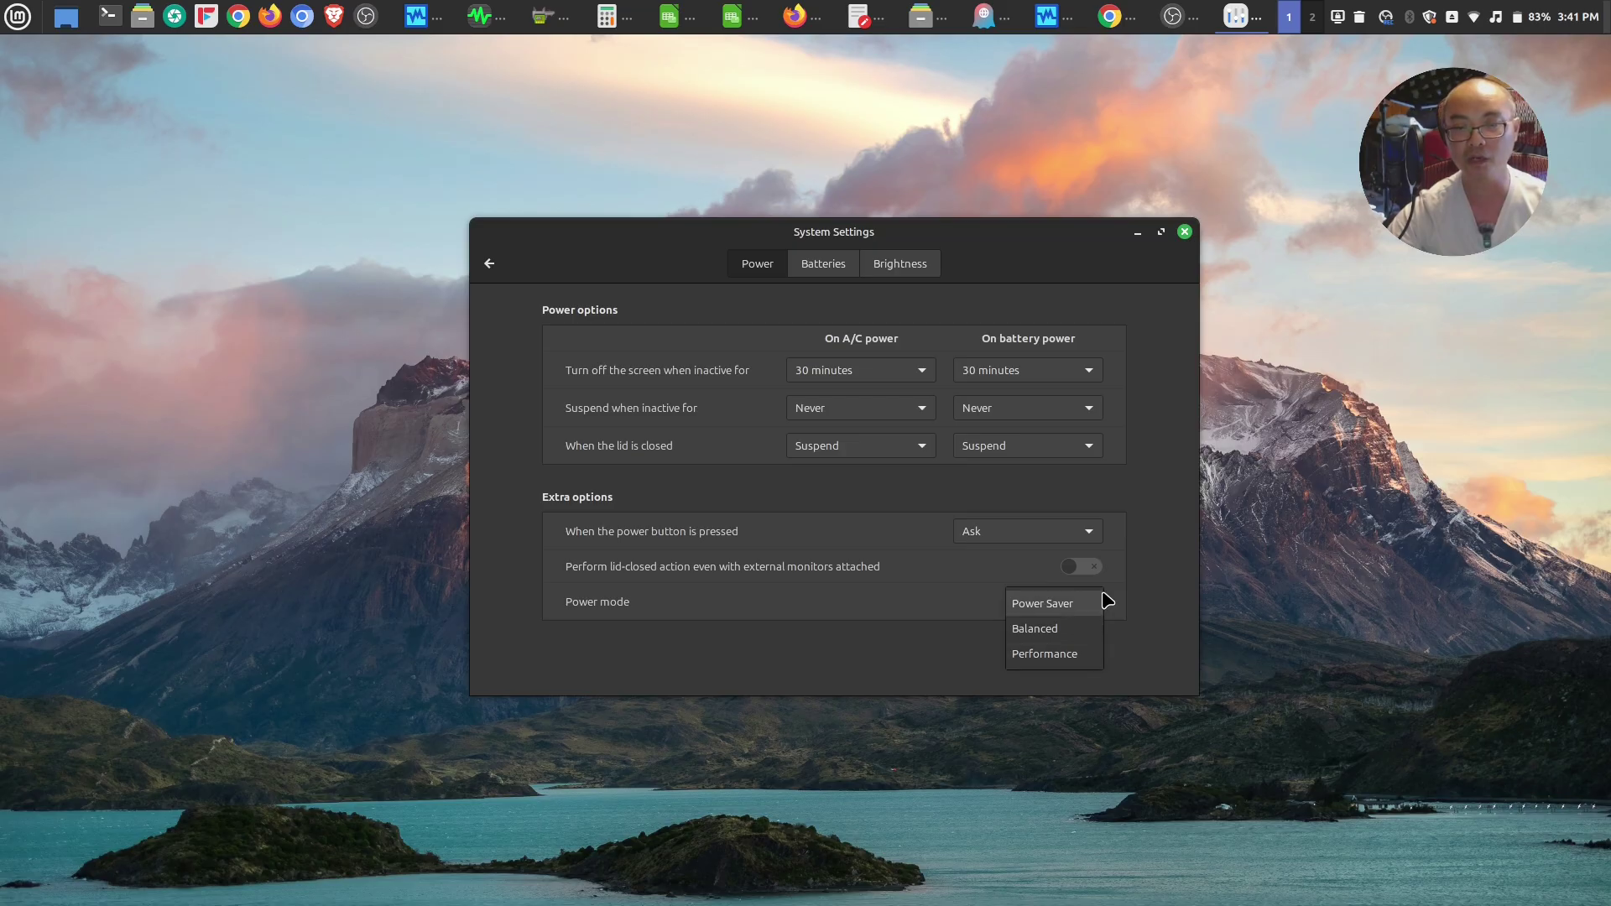
{"action": "left_click", "coordinate": [1159, 614]}
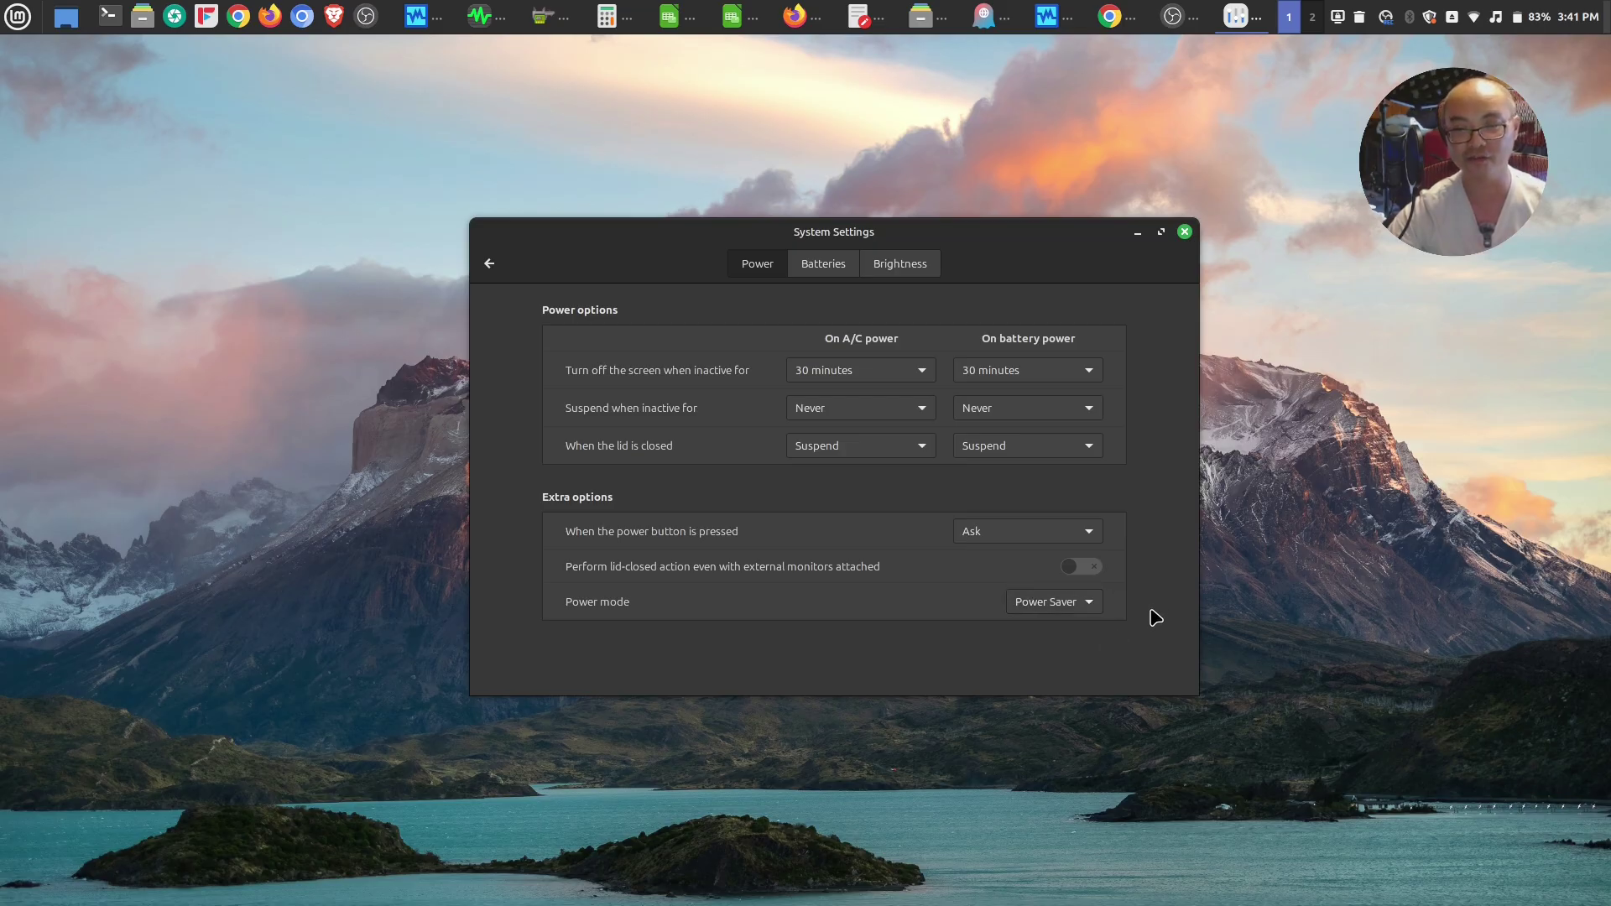